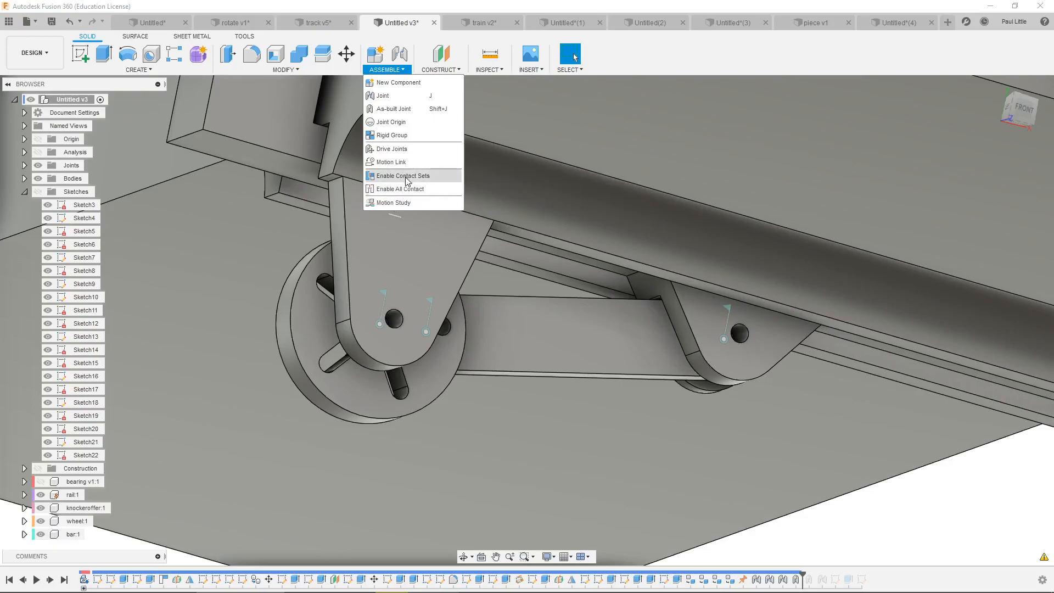
Step: Animate the model from the slotted wheel's revolute joint, watch the bar linkage from the back side, and end the animation
left_click(387, 294)
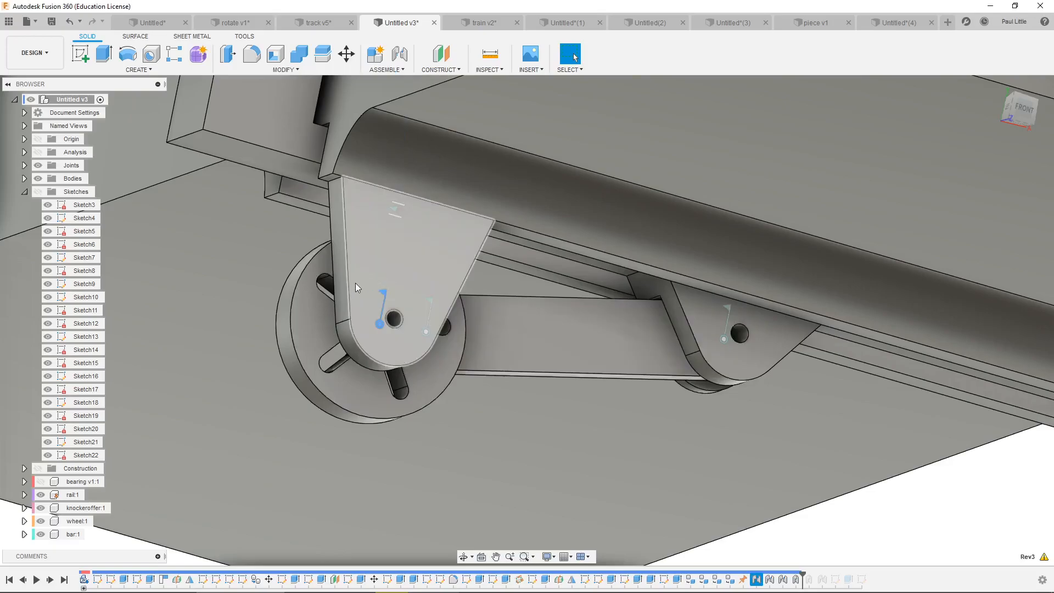
right_click(383, 289)
left_click(375, 396)
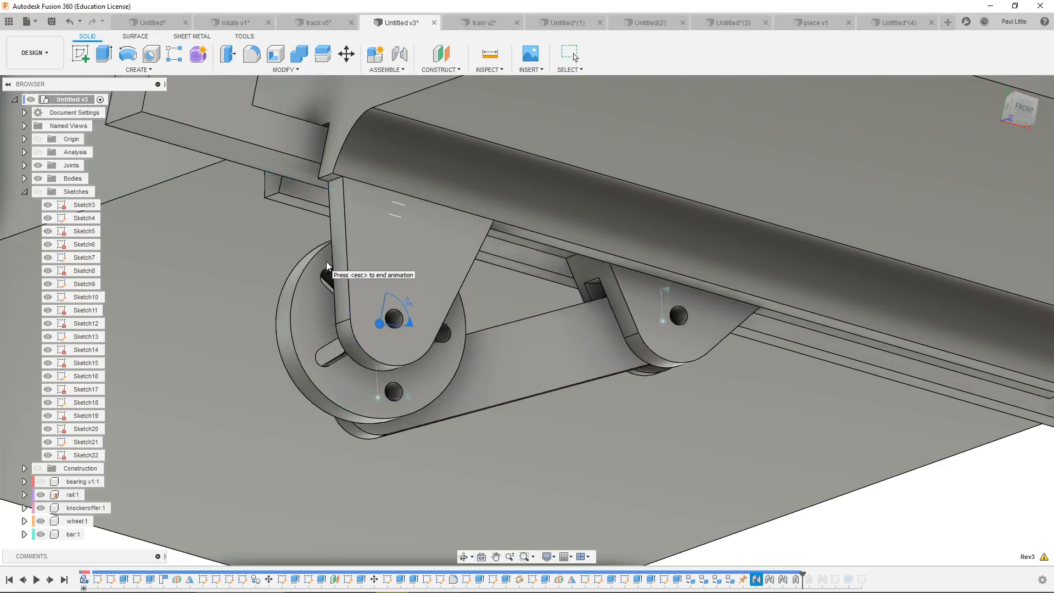
middle_click_drag(328, 256, 442, 228, "shift")
scroll(423, 334, "up", 2)
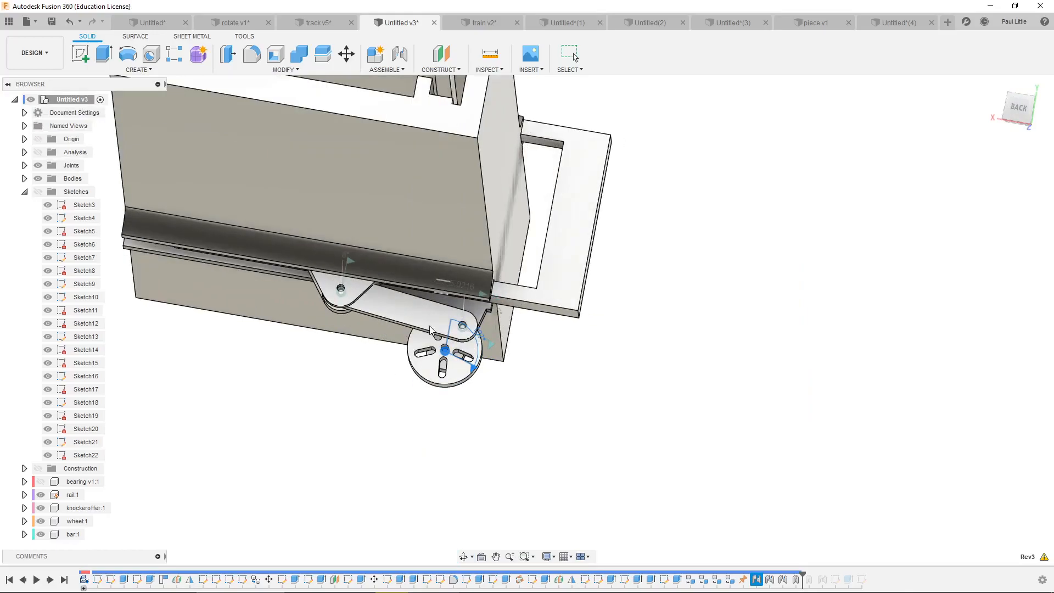
middle_click_drag(467, 304, 439, 365, "shift")
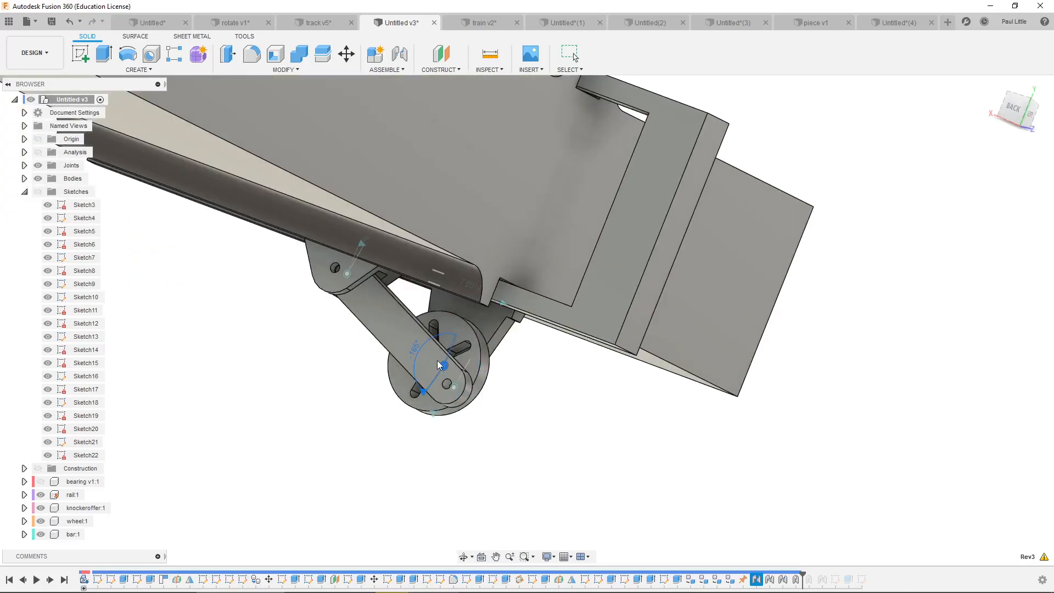
scroll(439, 365, "up", 4)
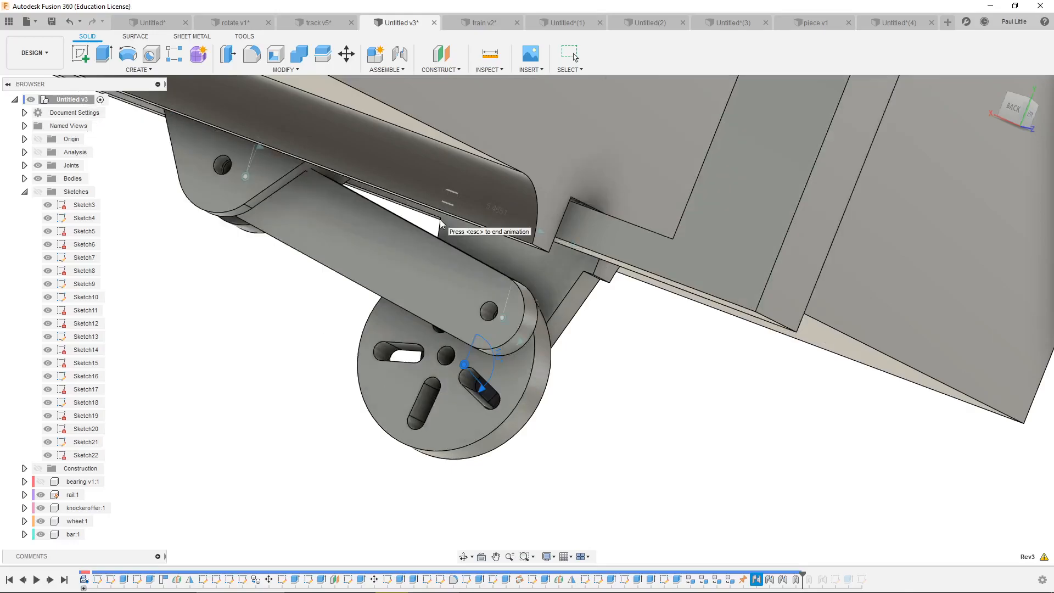
key("Escape")
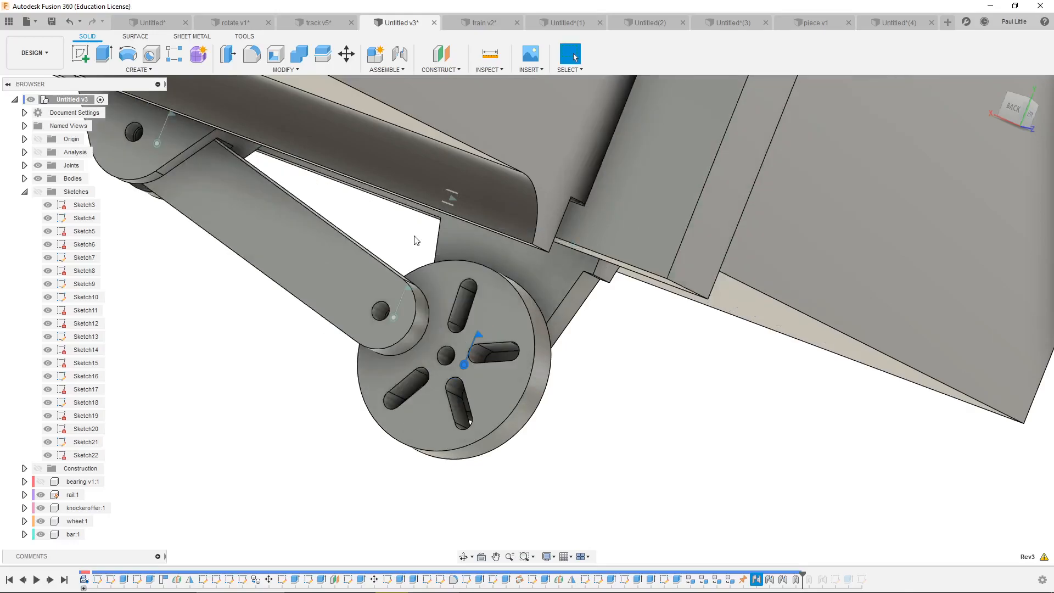
Step: Switch to the Untitled(4) gear design and roll its history back to before the second toothed gear copy
left_click(895, 23)
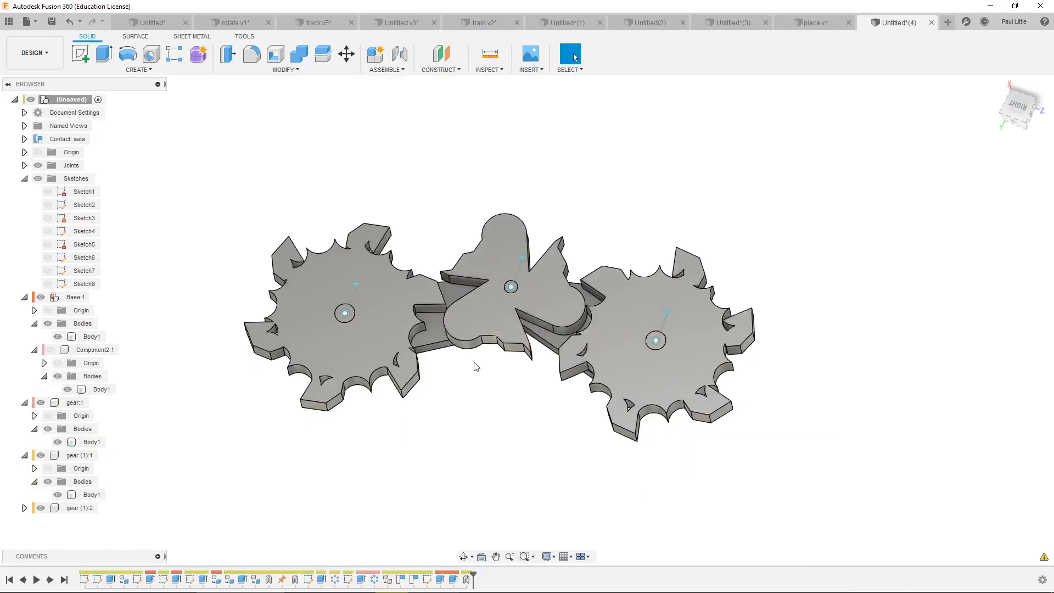
left_click(39, 508)
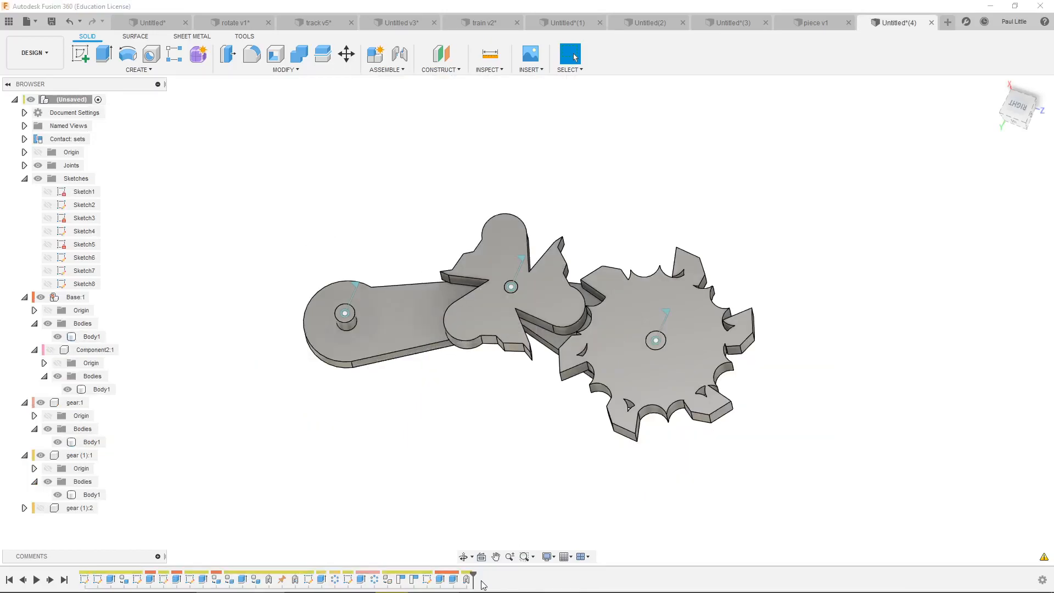
key("ctrl+z")
left_click_drag(457, 575, 381, 573)
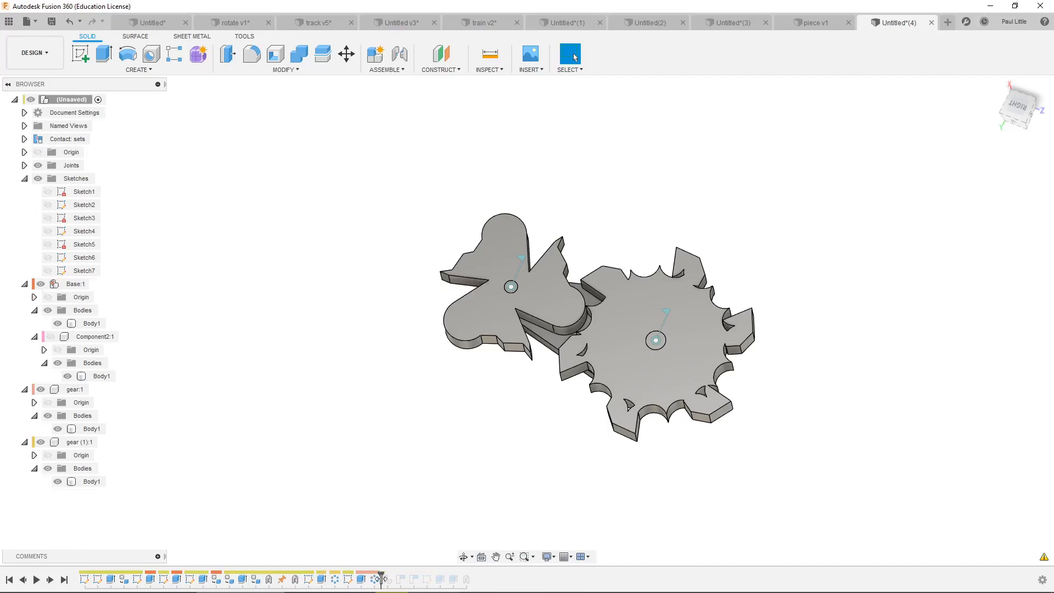
Step: Animate the model from the toothed gear's revolute joint to watch it drive the three-lobed gear, and end the animation
middle_click_drag(497, 472, 524, 297, "shift")
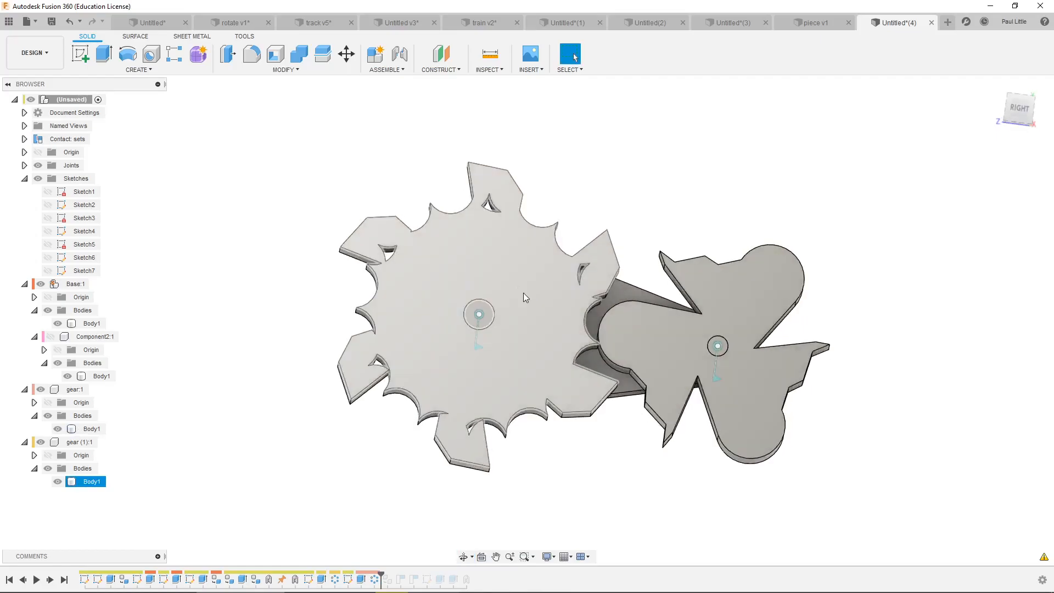
left_click(478, 348)
right_click(478, 348)
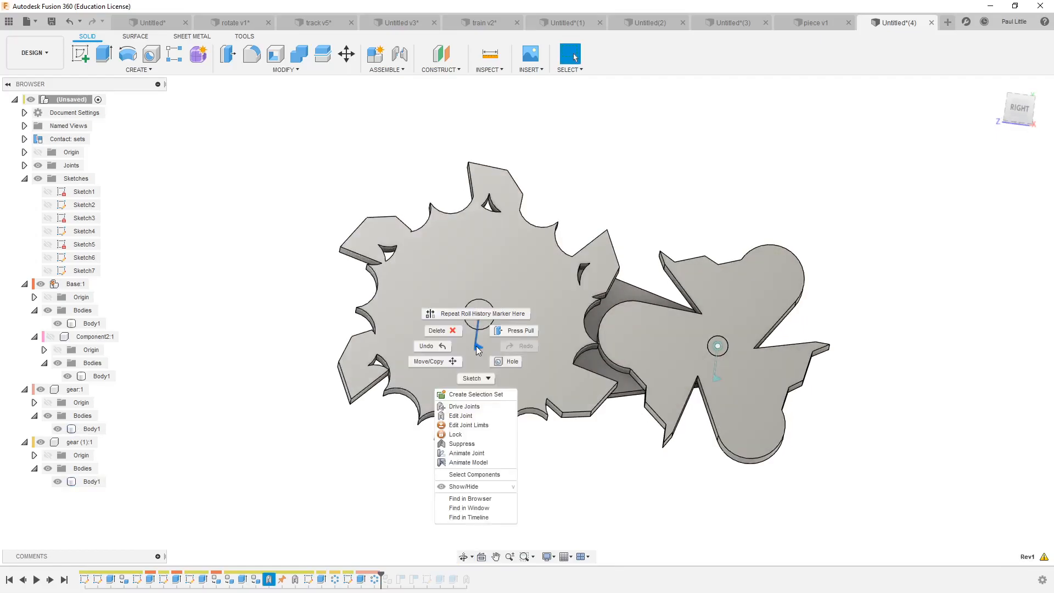
left_click(485, 463)
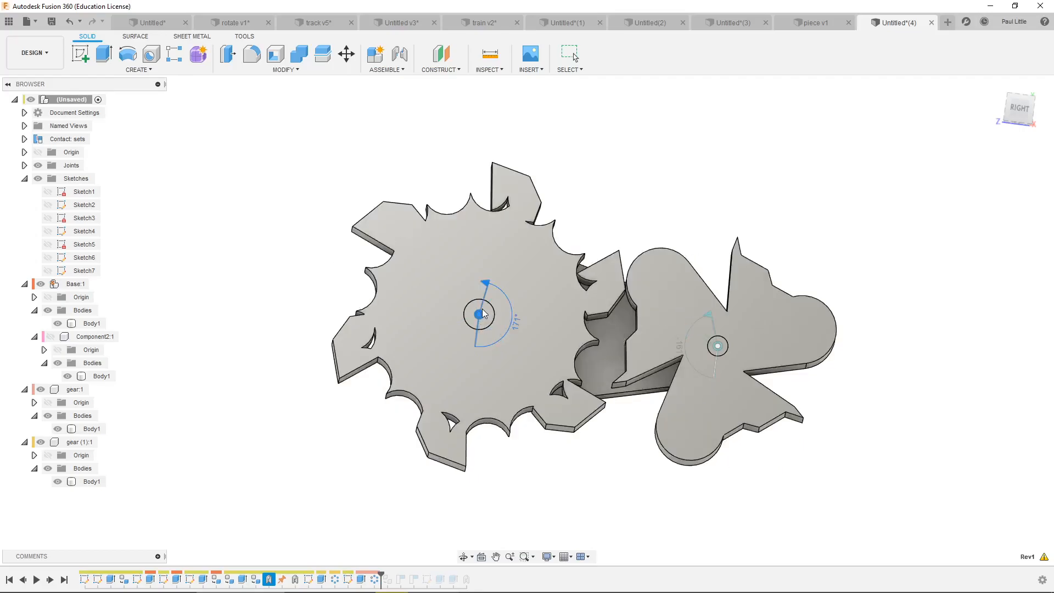
key("Escape")
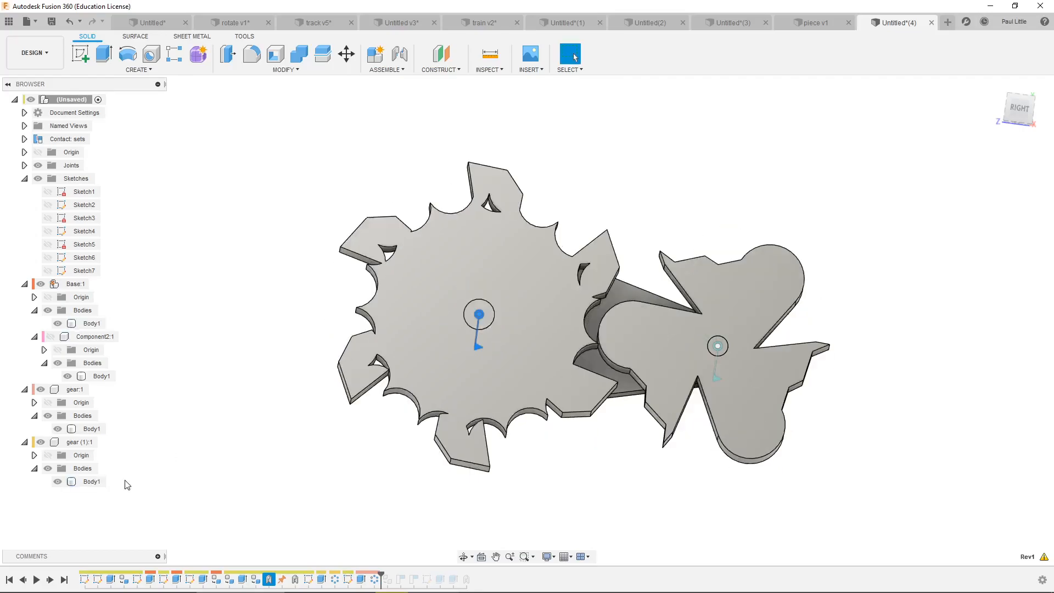
Step: Roll the history back to the base plate alone, examine its two pegs, and roll the history forward to the end
mouse_move(380, 572)
left_mouse_down()
mouse_move(473, 573)
mouse_move(169, 572)
left_mouse_up()
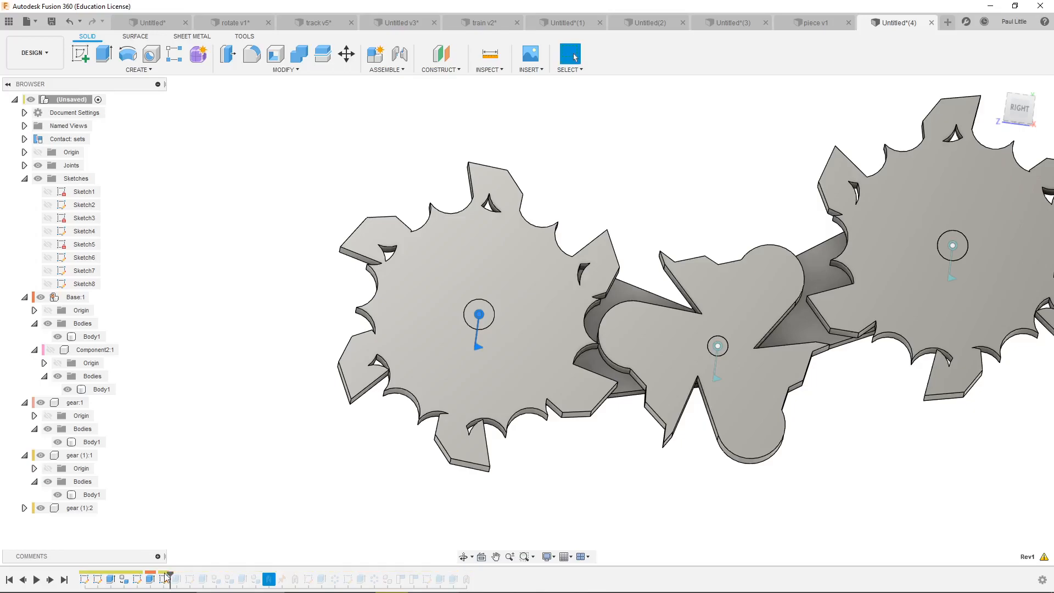
left_click(463, 380)
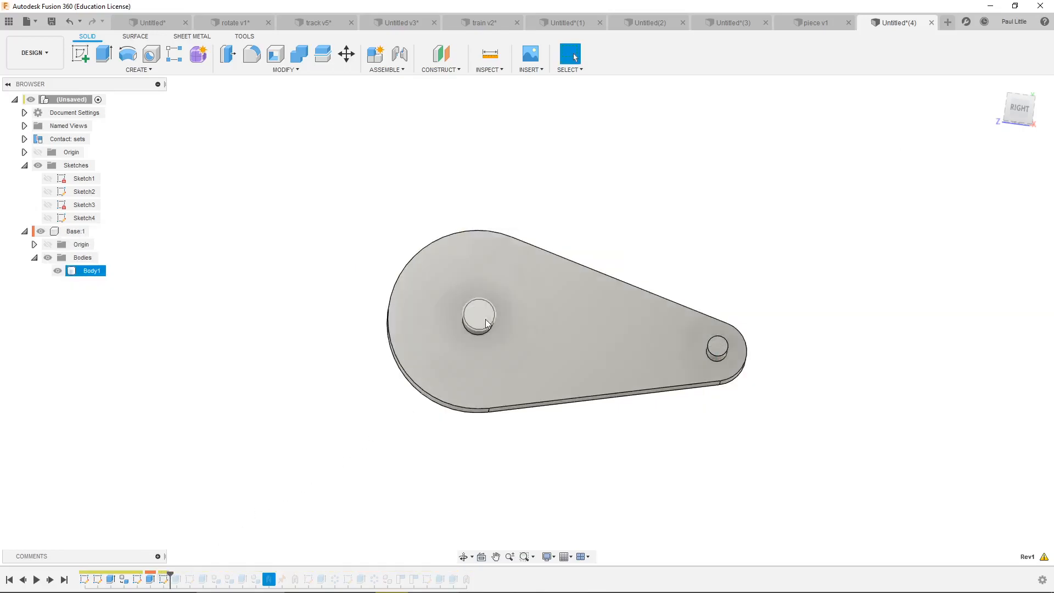
left_click(330, 224)
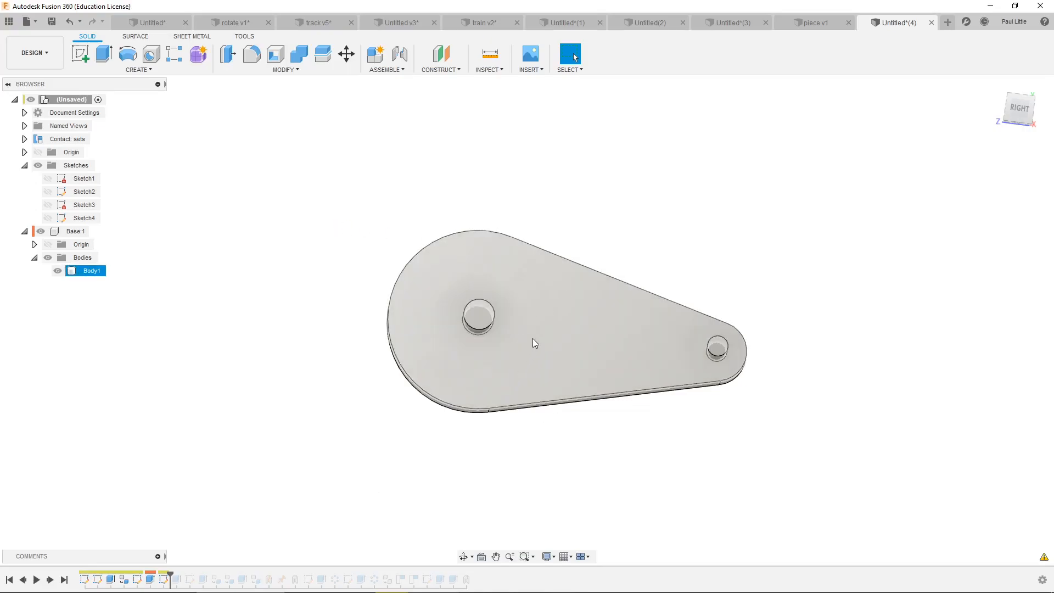
left_click_drag(175, 575, 497, 569)
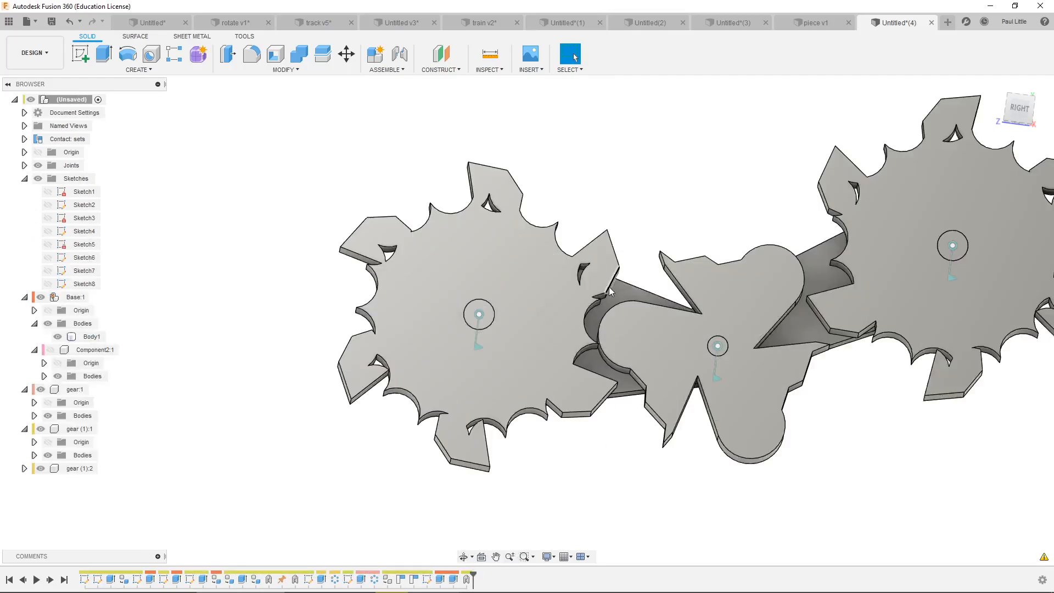
Step: Look over the train v2, Untitled v3 and track v5 designs and return to the Untitled(4) gear design
left_click(483, 22)
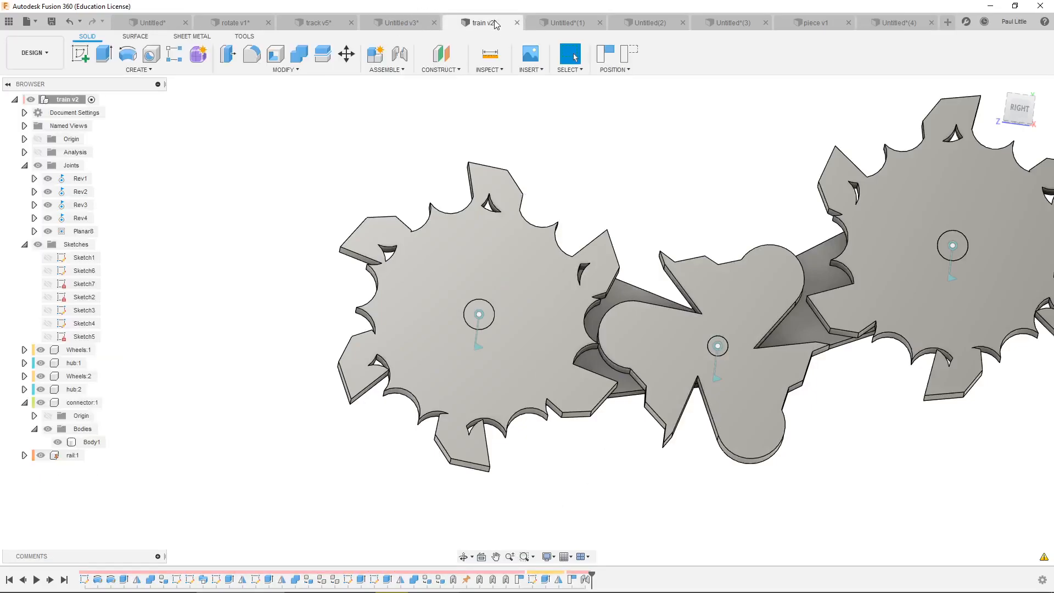
left_click(420, 24)
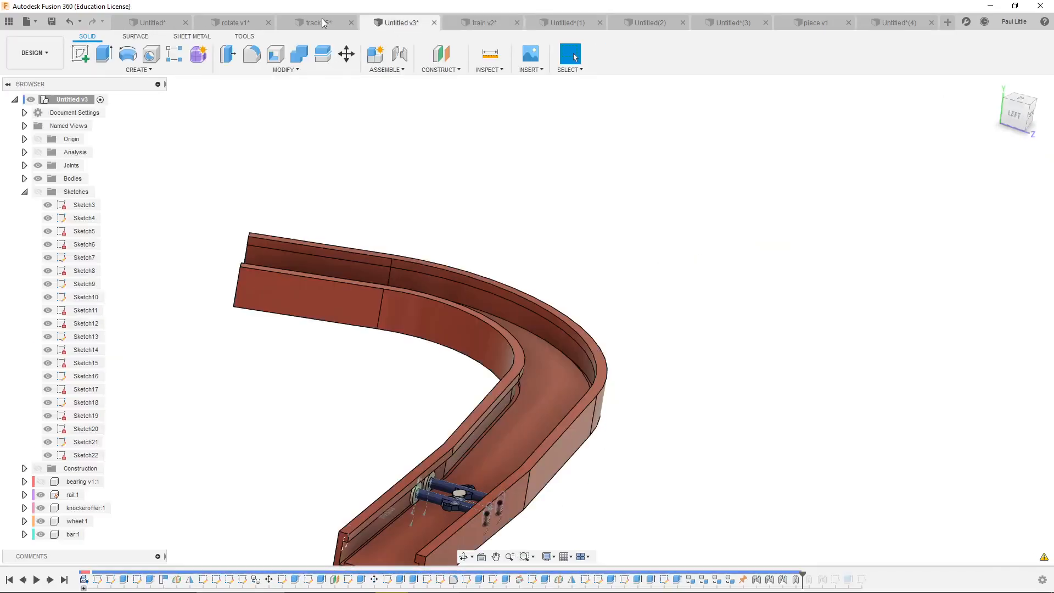
left_click(323, 23)
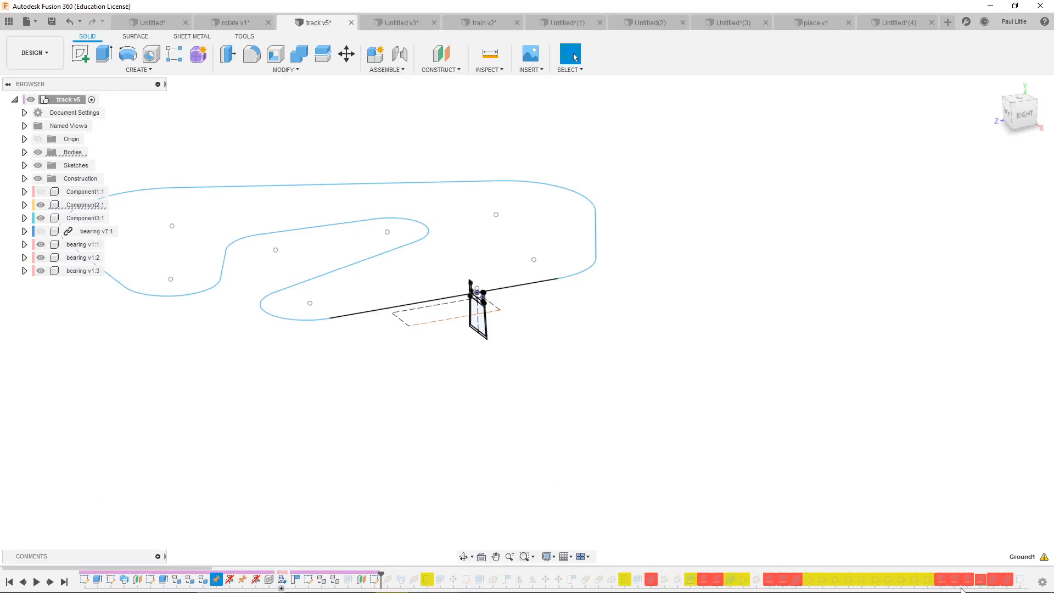
left_click(890, 25)
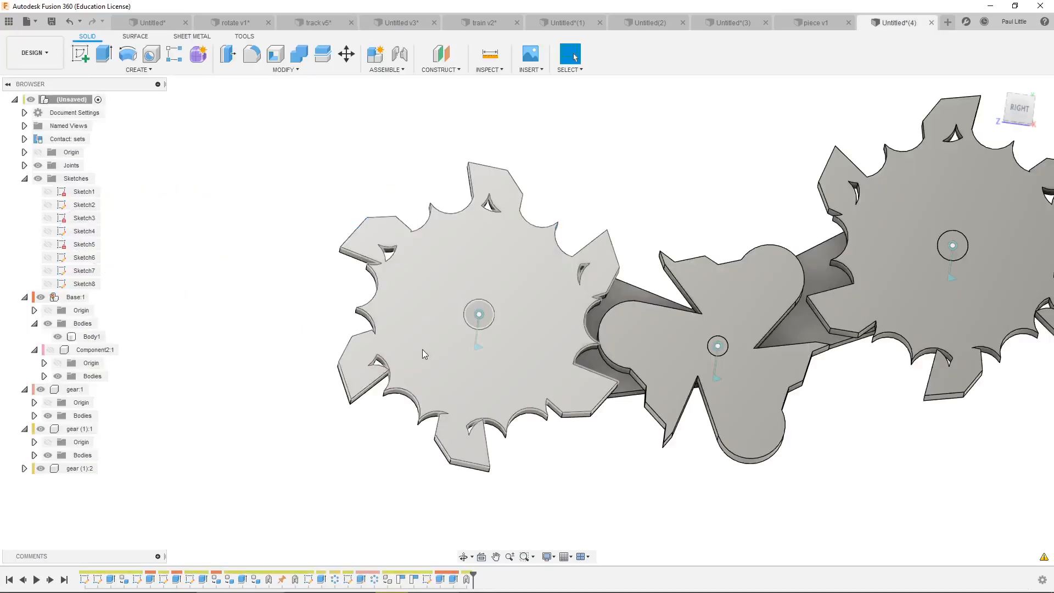
Step: Animate the full three-gear model from the Rev1 joint, watch how the gears drive each other, and end the animation
scroll(699, 305, "down", 3)
scroll(678, 308, "up", 5)
scroll(549, 250, "down", 4)
scroll(482, 136, "up", 3)
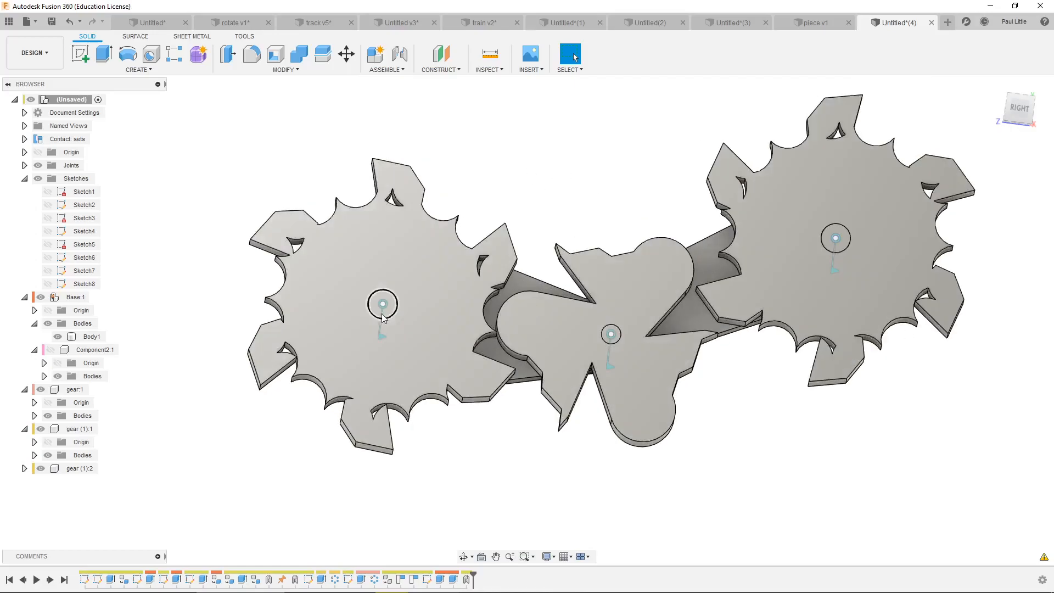
left_click(384, 338)
right_click(383, 339)
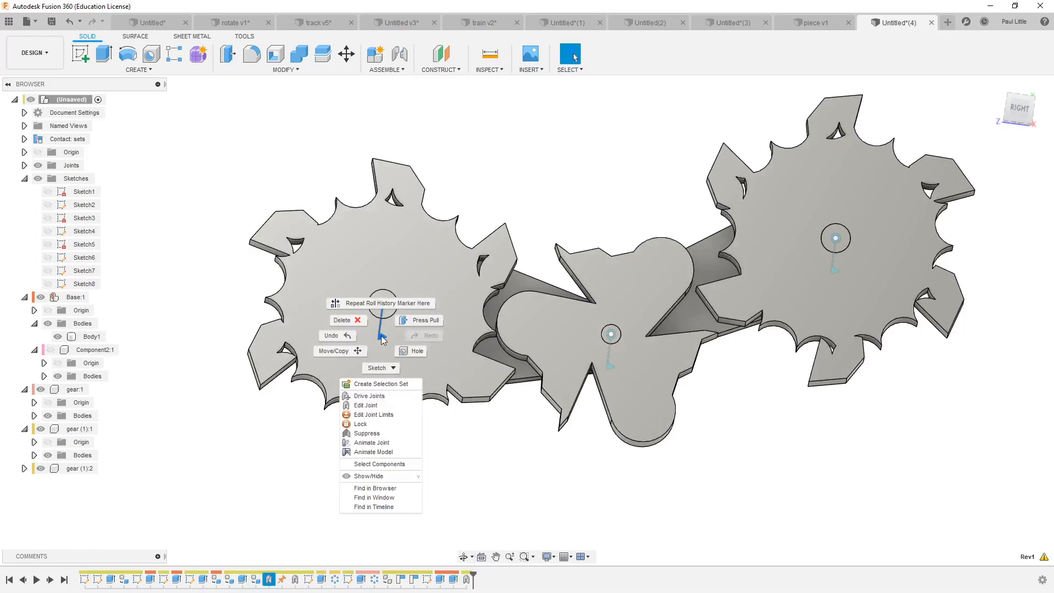
left_click(406, 450)
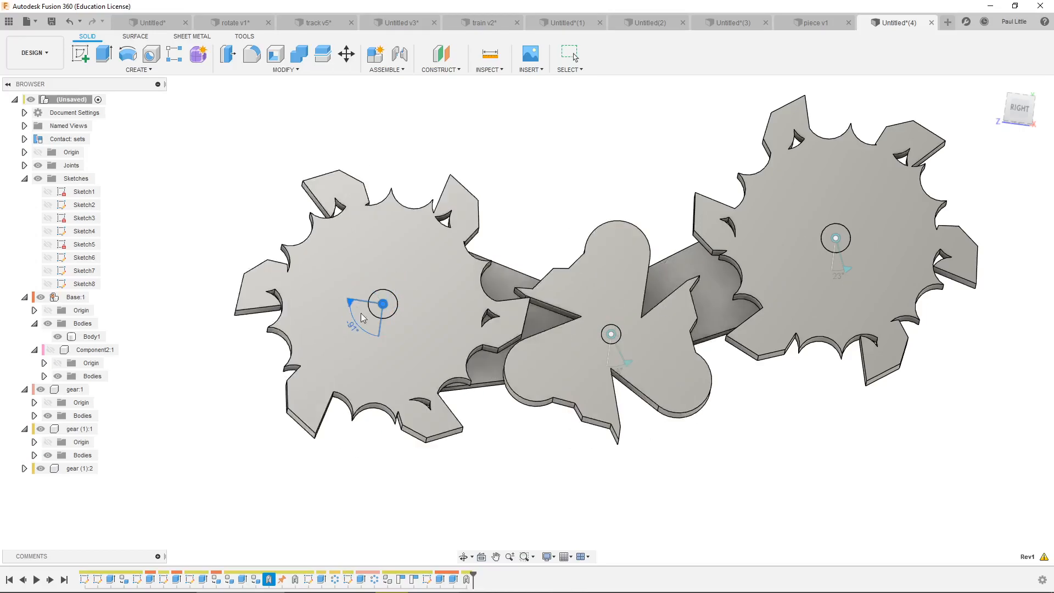
right_click(376, 311)
left_click(367, 363)
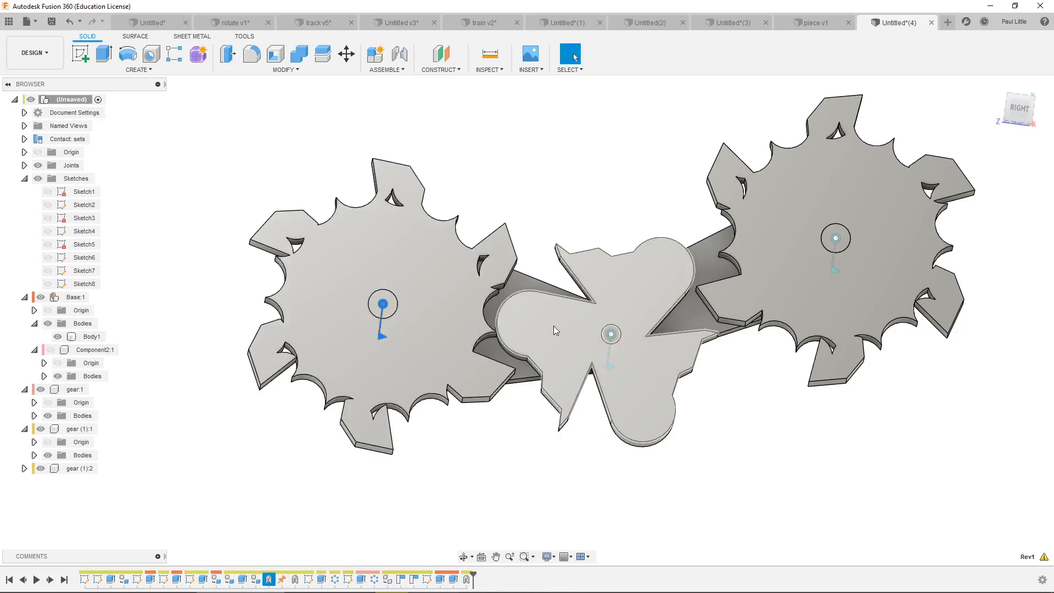
Step: Highlight the gear (1):1 and Base:1 components to examine which parts of the assembly they cover
scroll(527, 325, "down", 3)
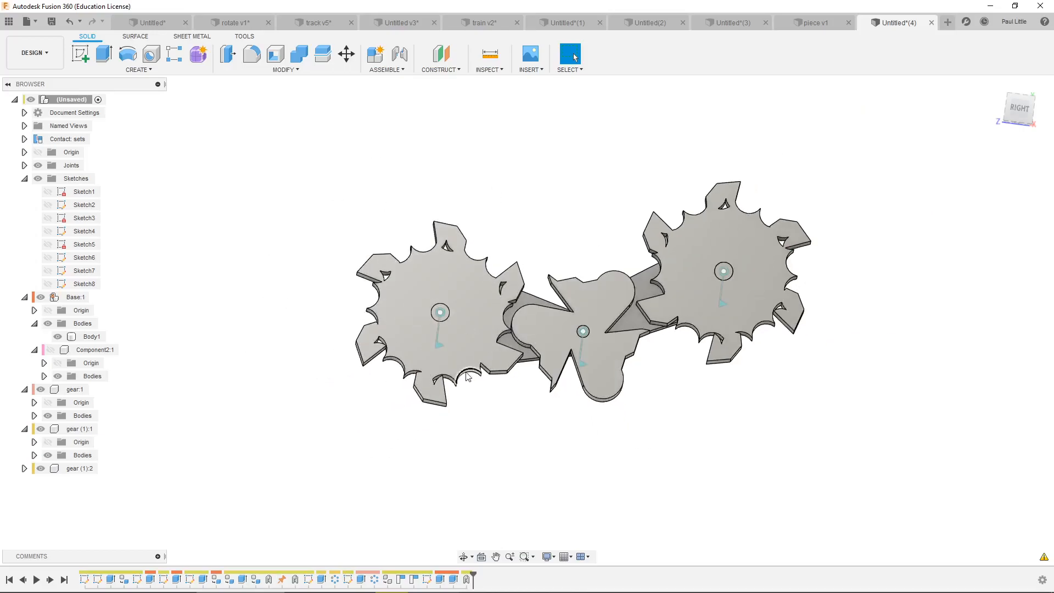
left_click(77, 429)
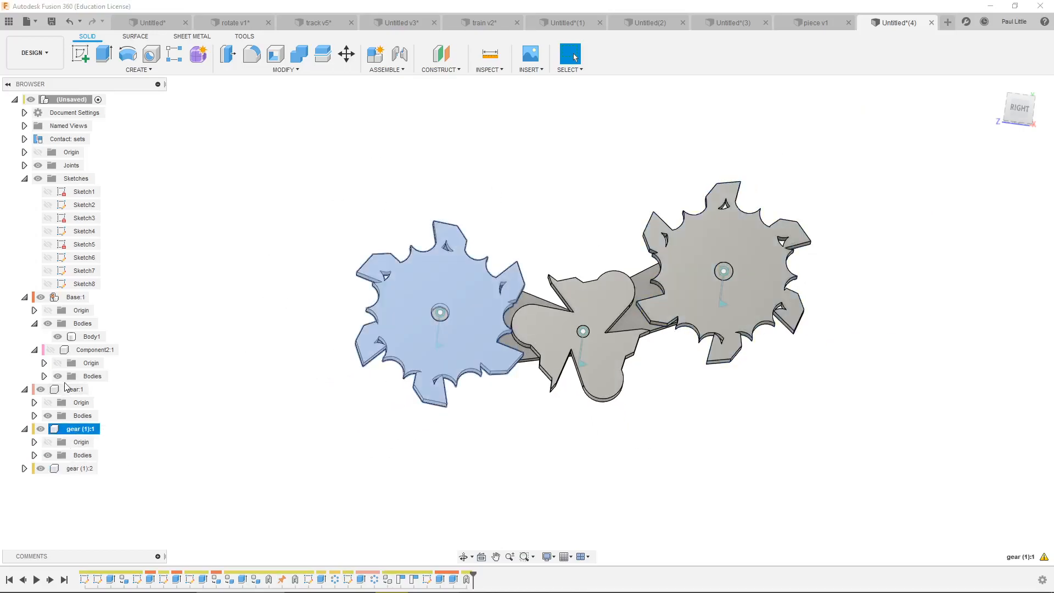
left_click(75, 297)
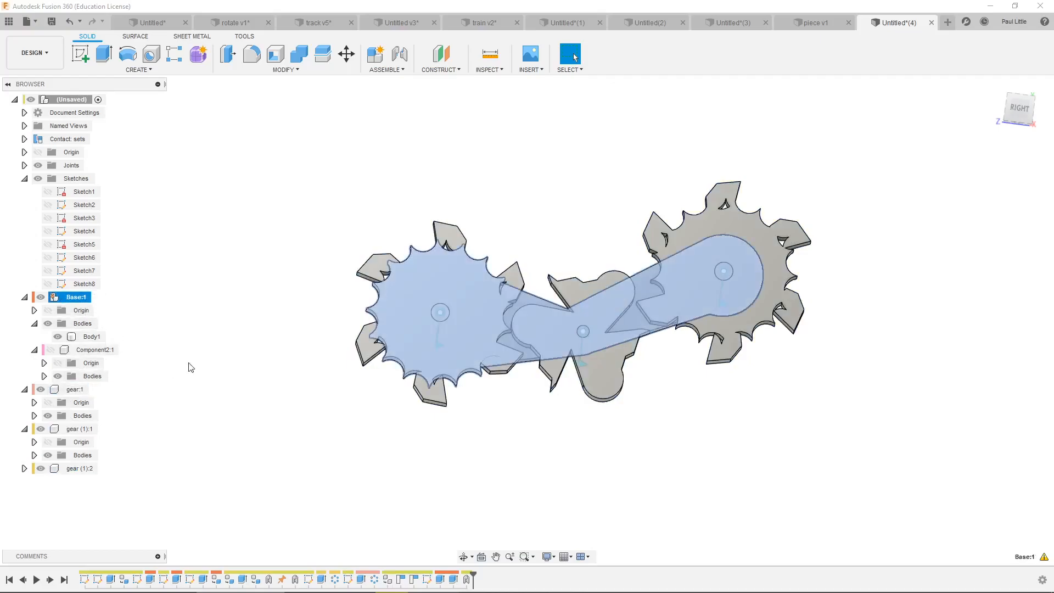
left_click(238, 292)
left_click(77, 298)
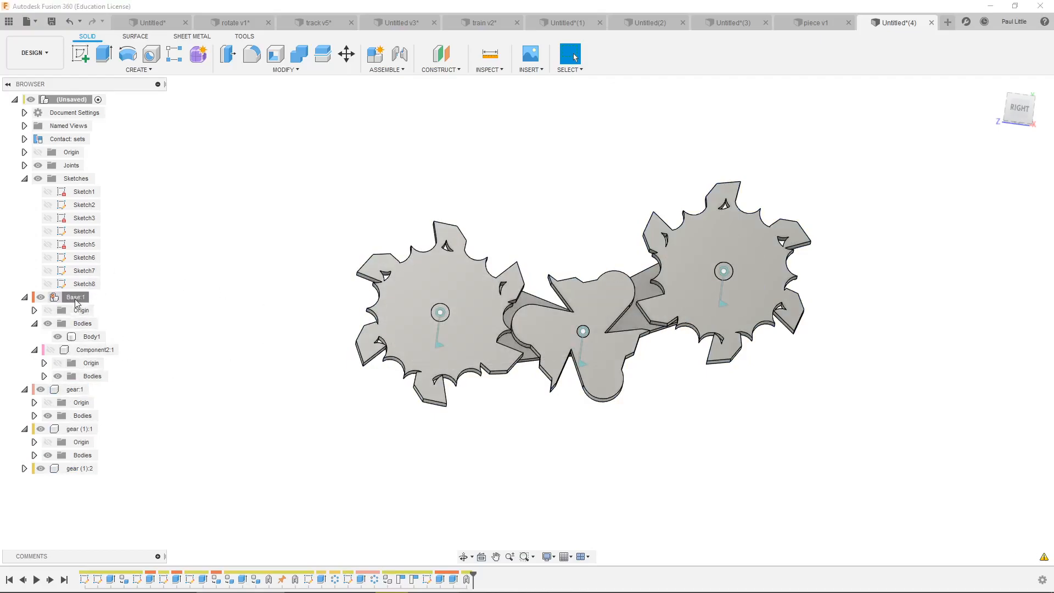
left_click(551, 190)
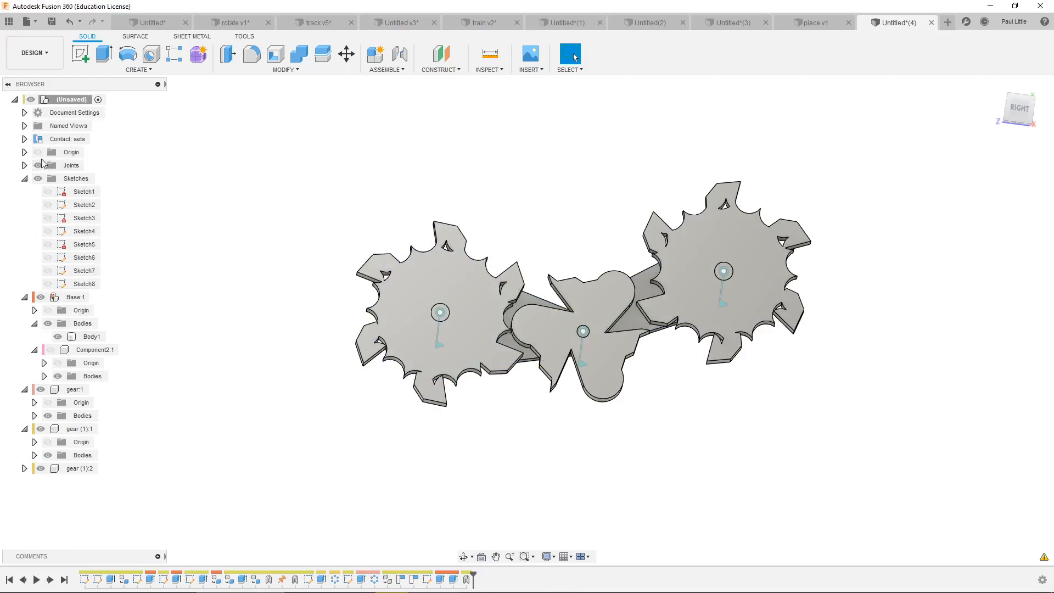
Step: Delete the three revolute joints Rev1, Rev2 and Rev3 from the gear assembly
left_click(24, 165)
left_click(80, 178)
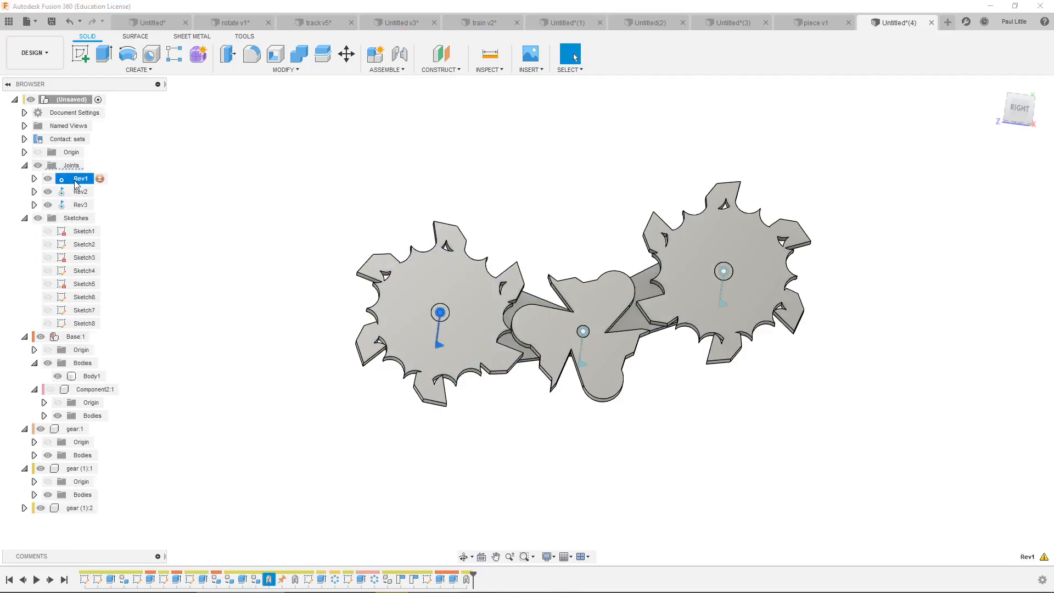
right_click(77, 180)
left_click(96, 308)
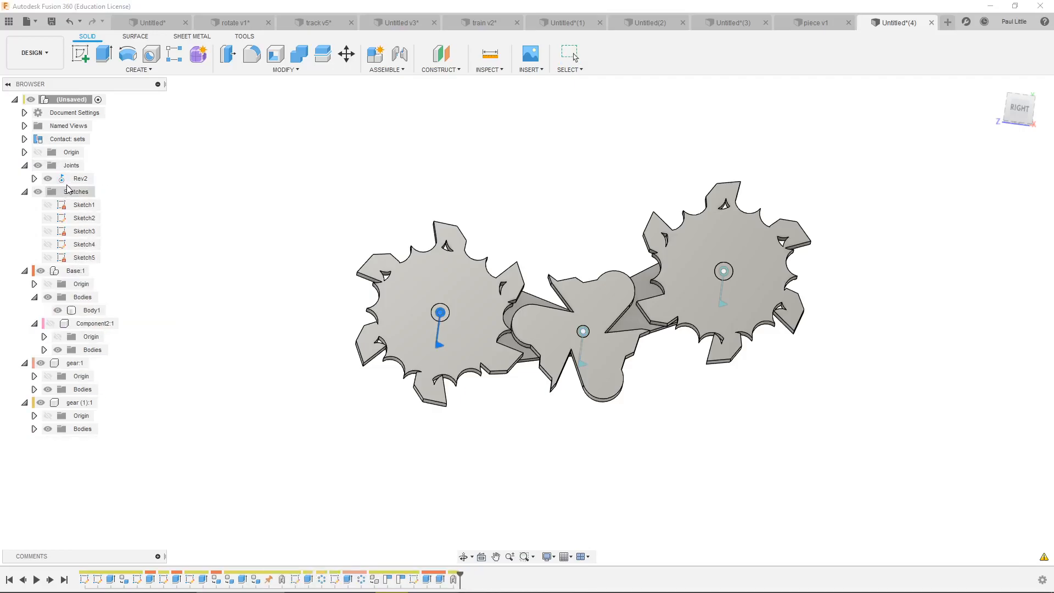
right_click(77, 180)
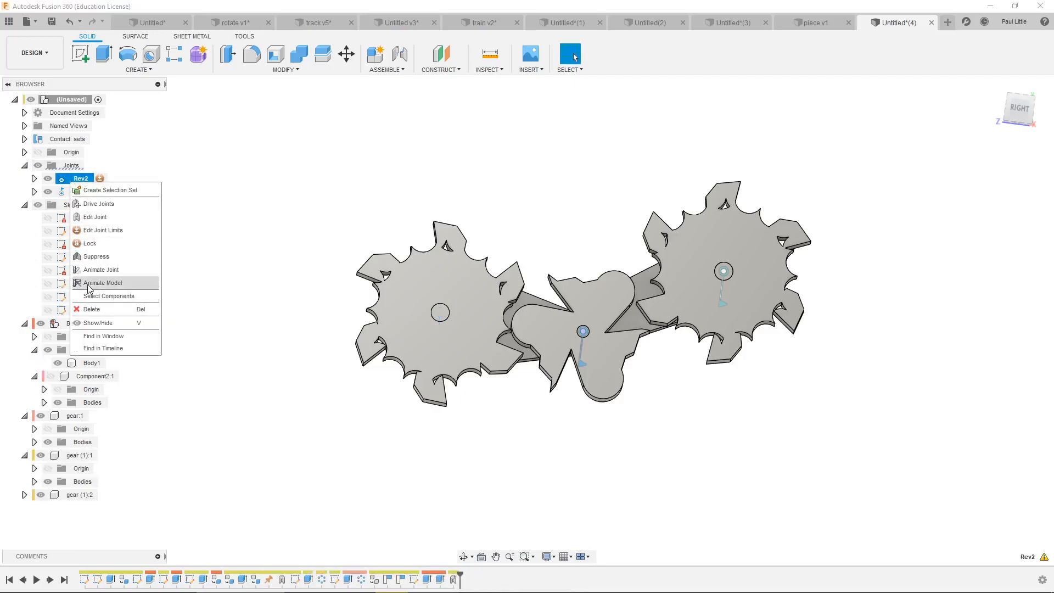
left_click(91, 308)
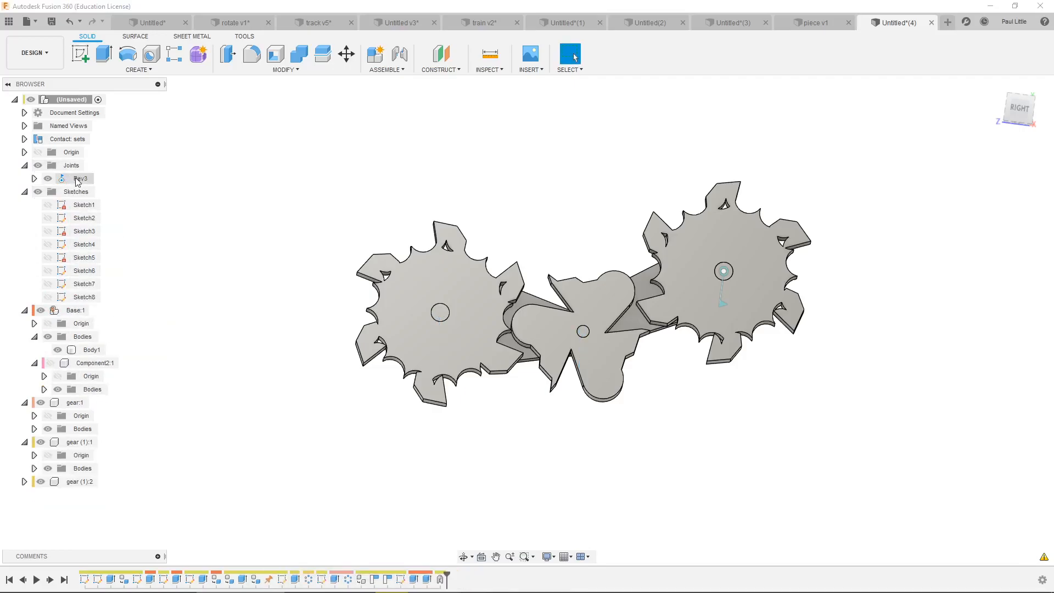
key("Delete")
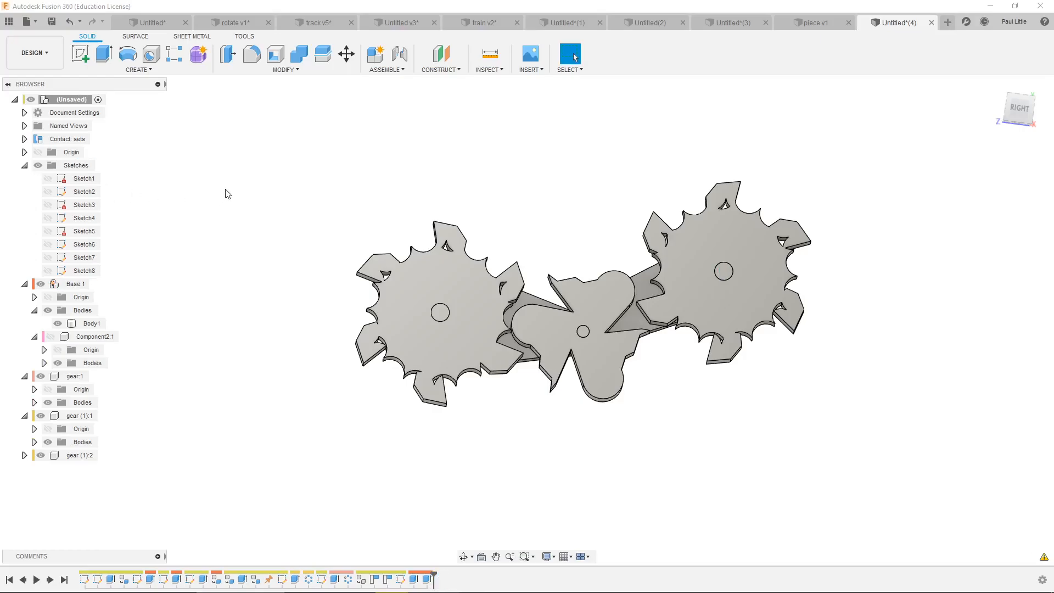
Step: Disable contact analysis for the gear assembly
left_click(401, 70)
left_click(395, 188)
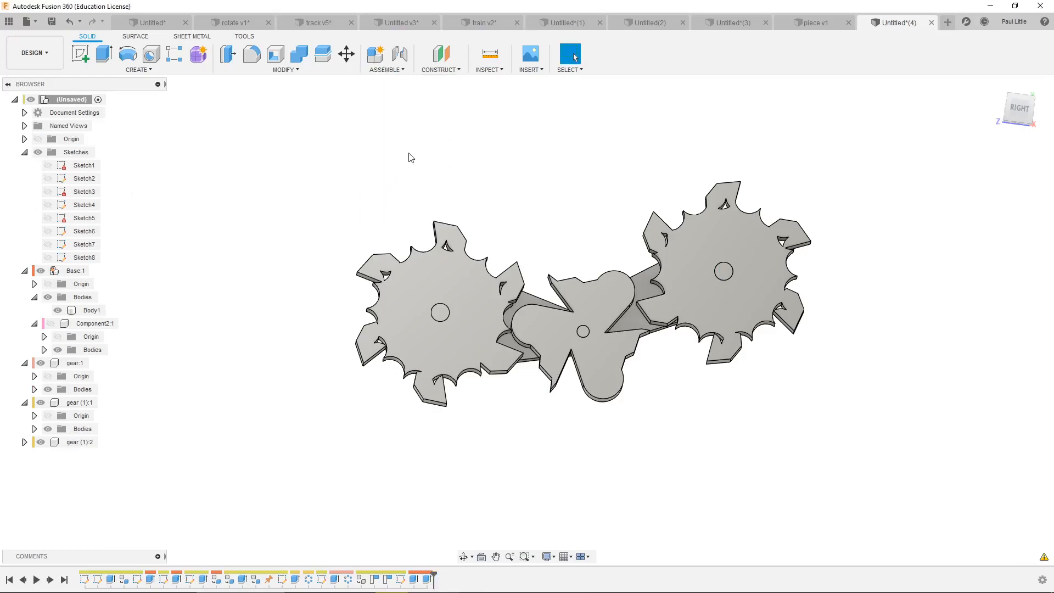
Step: Examine from several angles how the three gears mesh and sit on the base
scroll(725, 356, "up", 3)
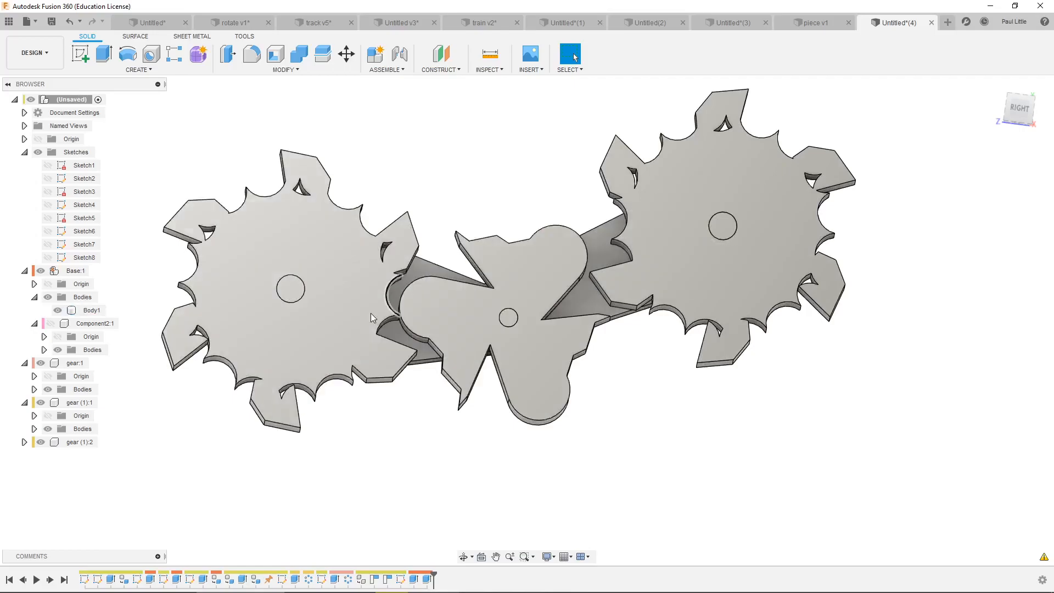
left_click_drag(397, 314, 458, 305)
middle_click_drag(655, 346, 647, 426, "shift")
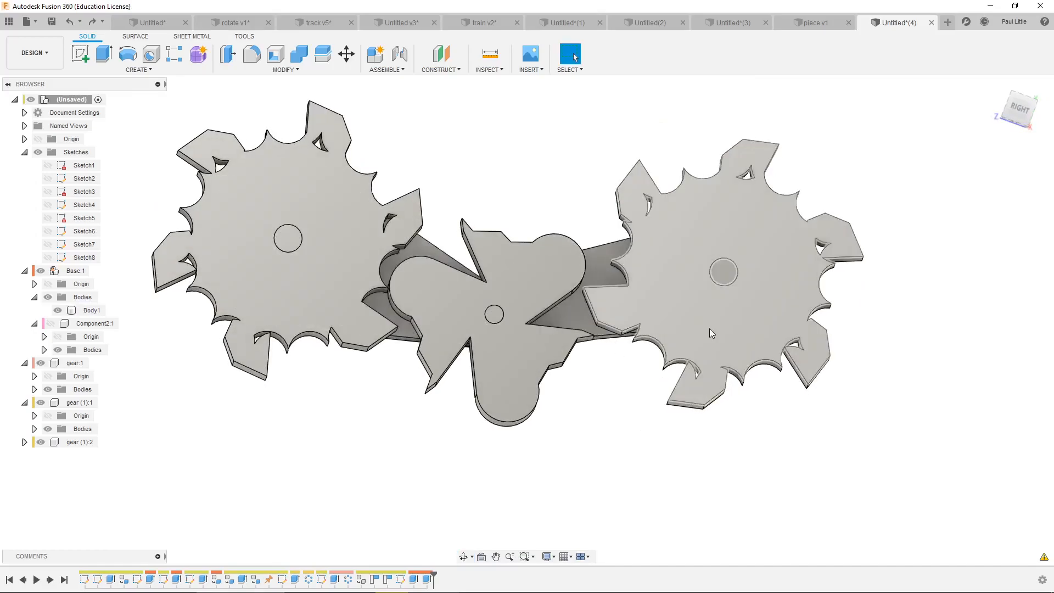
left_click_drag(588, 285, 613, 290)
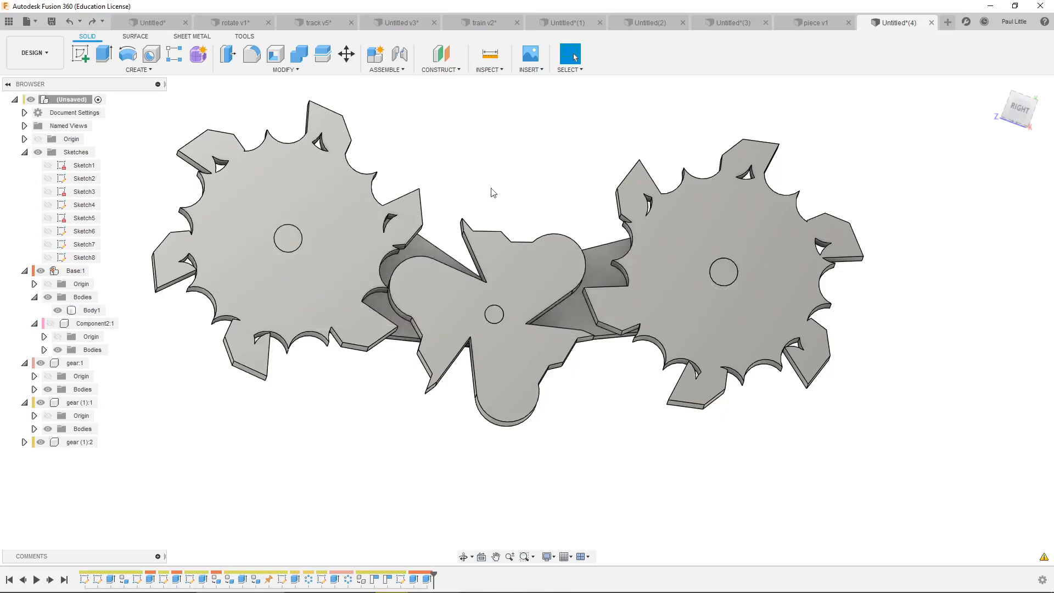
middle_click_drag(399, 404, 405, 363, "shift")
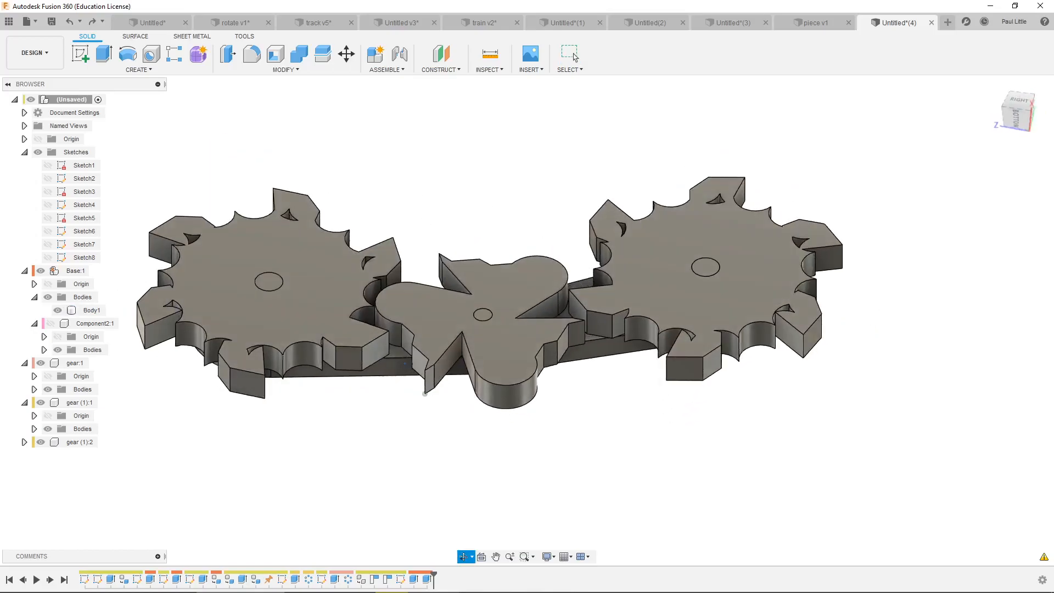
mouse_move(378, 426)
middle_mouse_down("shift")
mouse_move(449, 350)
mouse_move(379, 369)
mouse_move(371, 426)
mouse_move(403, 434)
mouse_move(371, 430)
mouse_move(376, 440)
middle_mouse_up("shift")
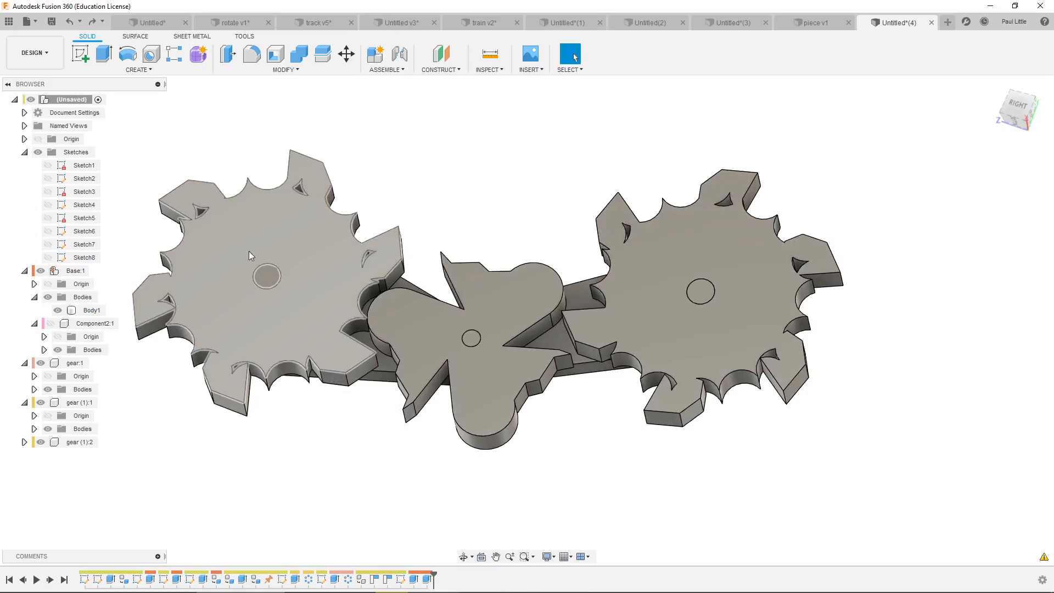
scroll(153, 220, "up", 1)
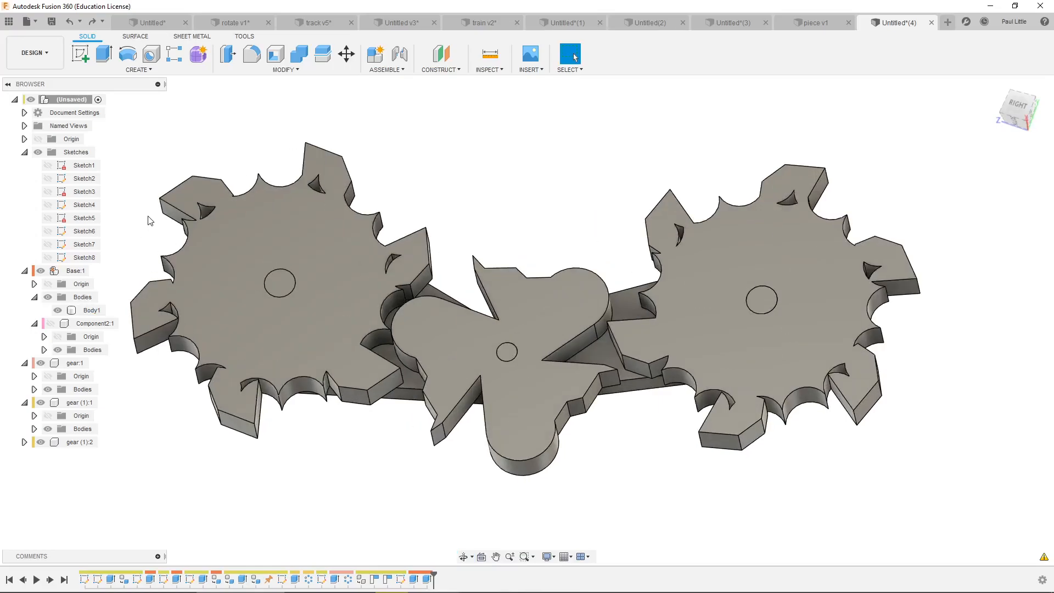
scroll(168, 217, "down", 2)
scroll(169, 216, "up", 2)
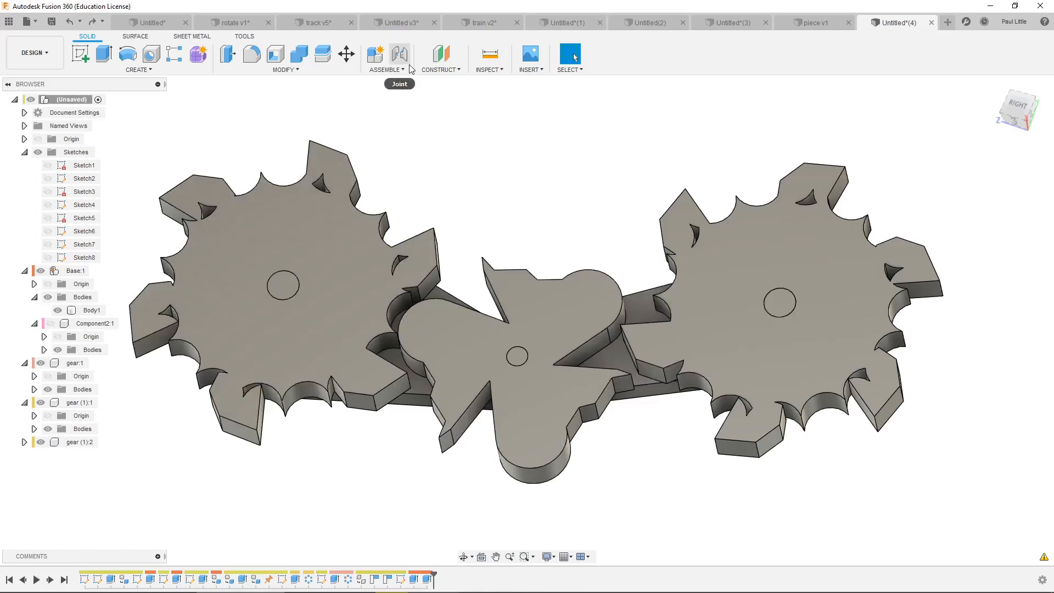
Step: Pull gear (1):1 off its peg and move it well clear of the base
left_click(391, 70)
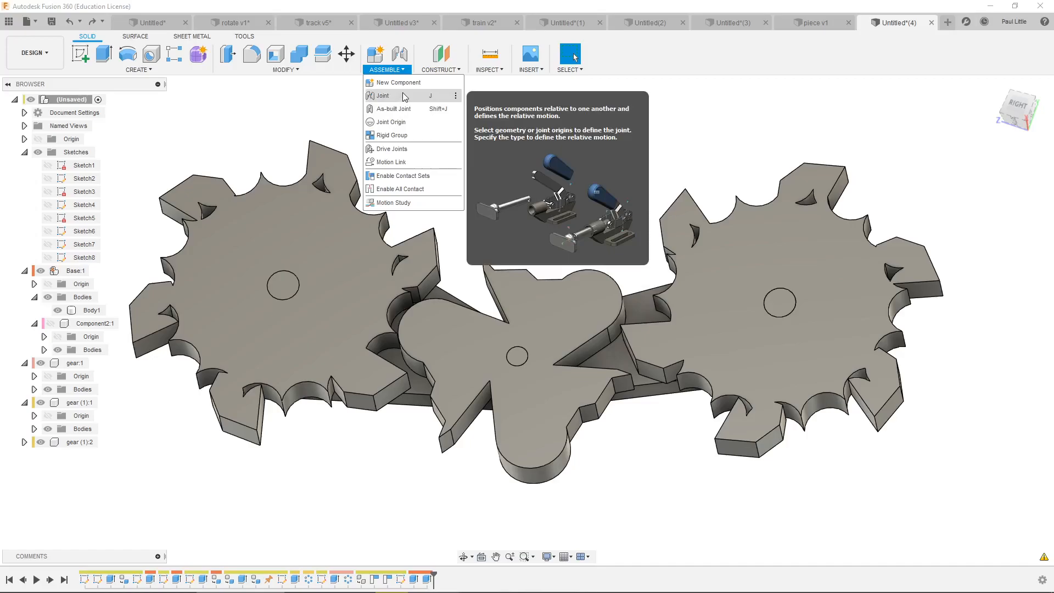
scroll(395, 212, "down", 4)
left_click(562, 188)
left_click_drag(393, 277, 182, 160)
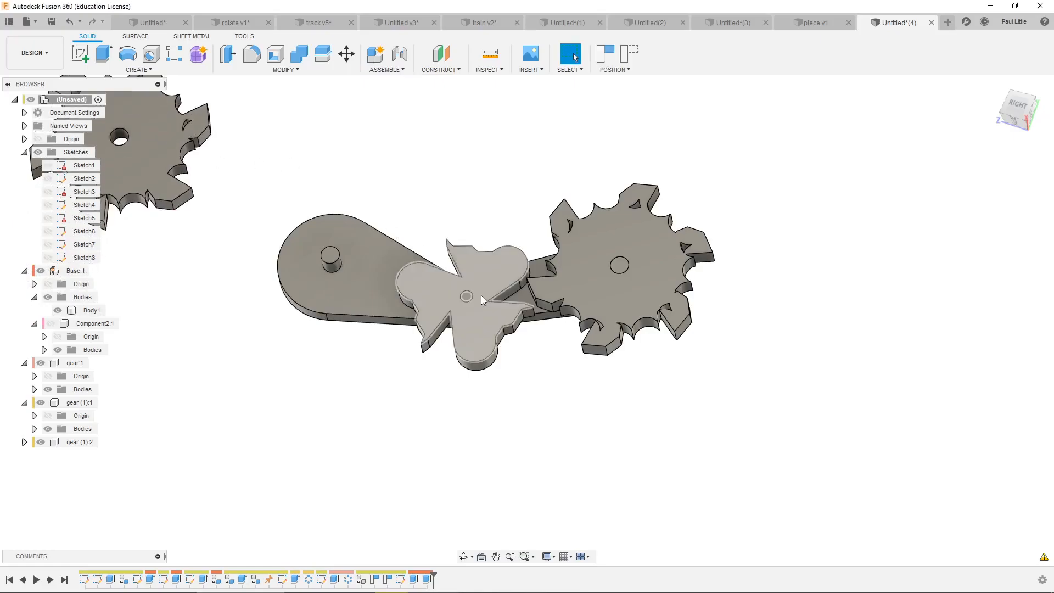
scroll(263, 188, "down", 4)
middle_click_drag(264, 188, 409, 258)
scroll(423, 259, "up", 4)
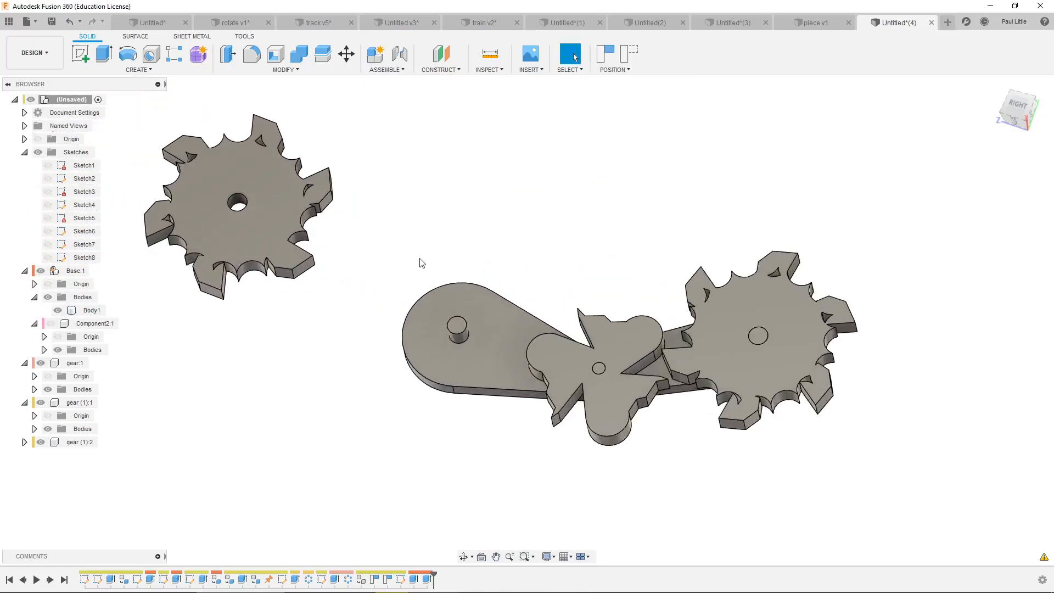
Step: Try an as-built revolute joint between the displaced gear (1):1 and Base:1 at the empty peg, capturing the moved position, and undo the gear's displacement
left_click(384, 71)
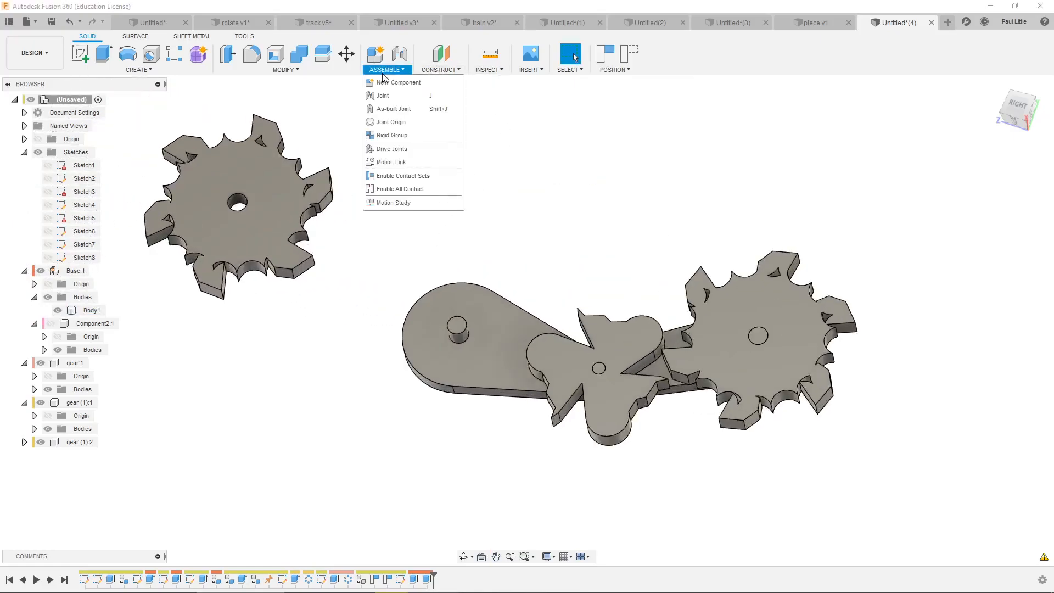
left_click(390, 108)
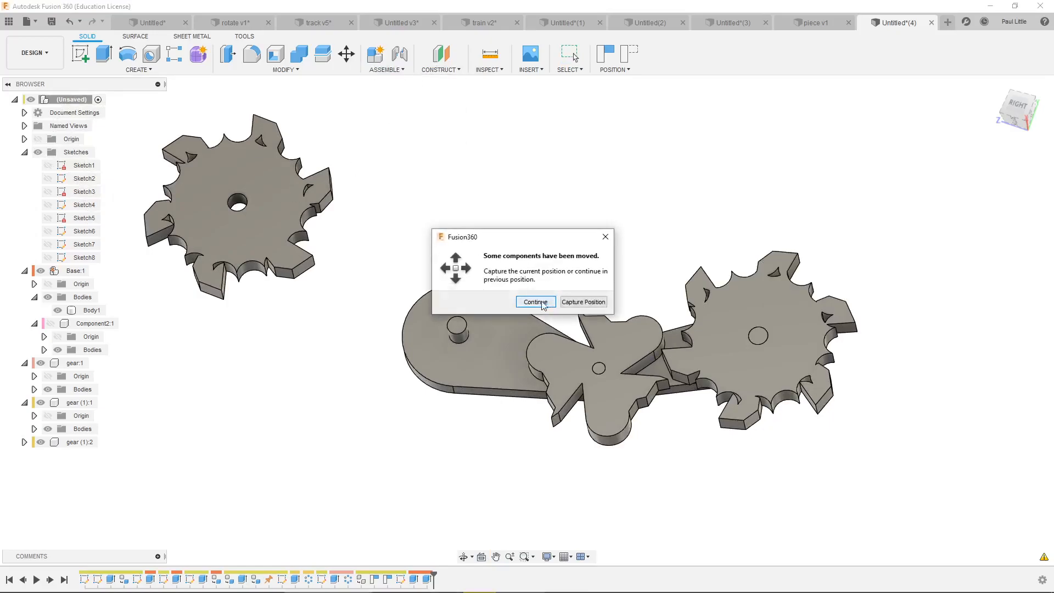
left_click(584, 302)
left_click(266, 232)
left_click(446, 321)
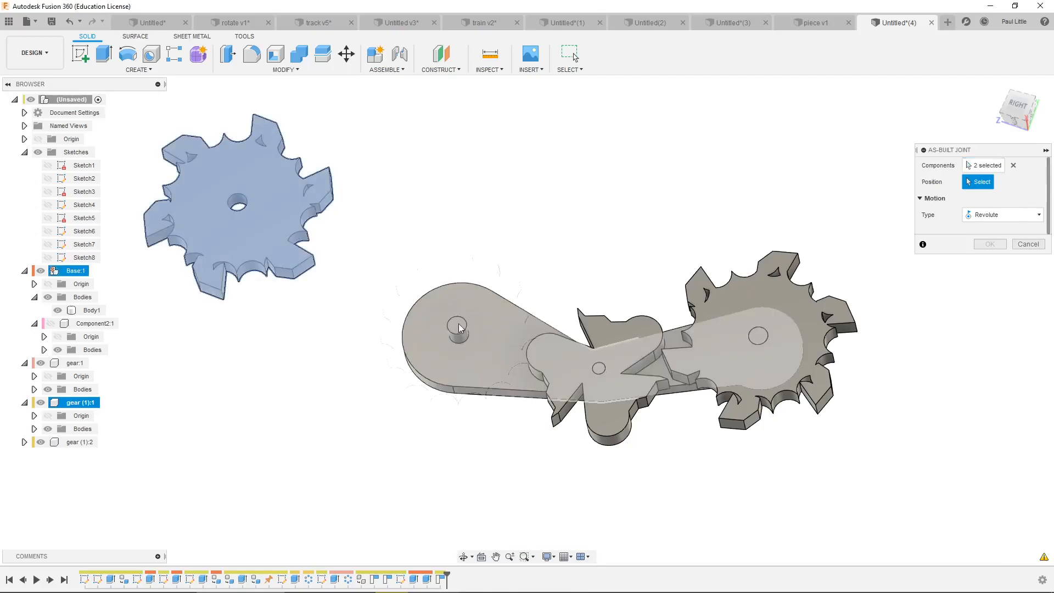
left_click(458, 328)
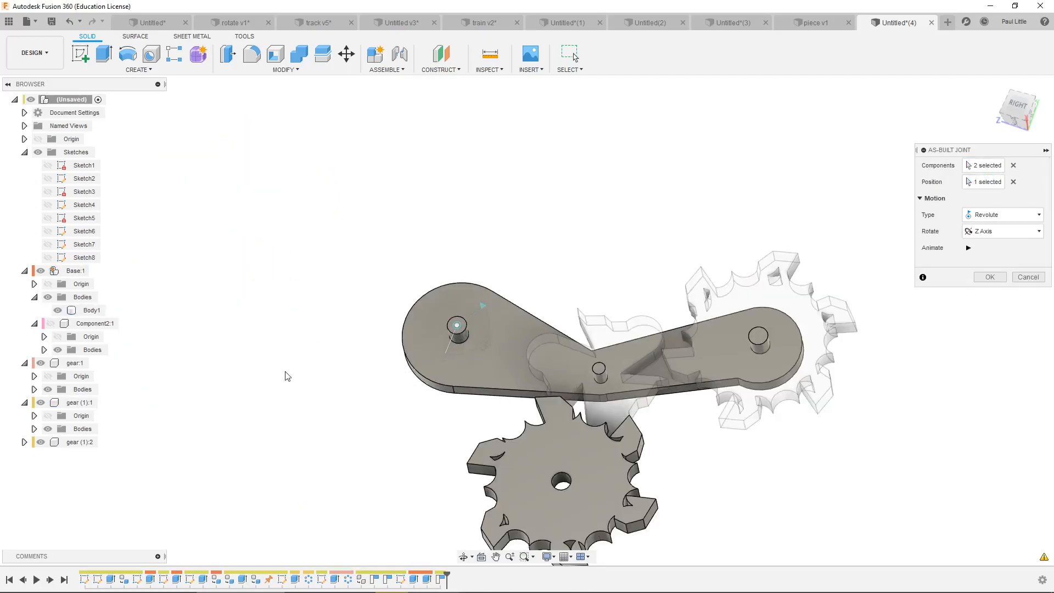
left_click(1028, 276)
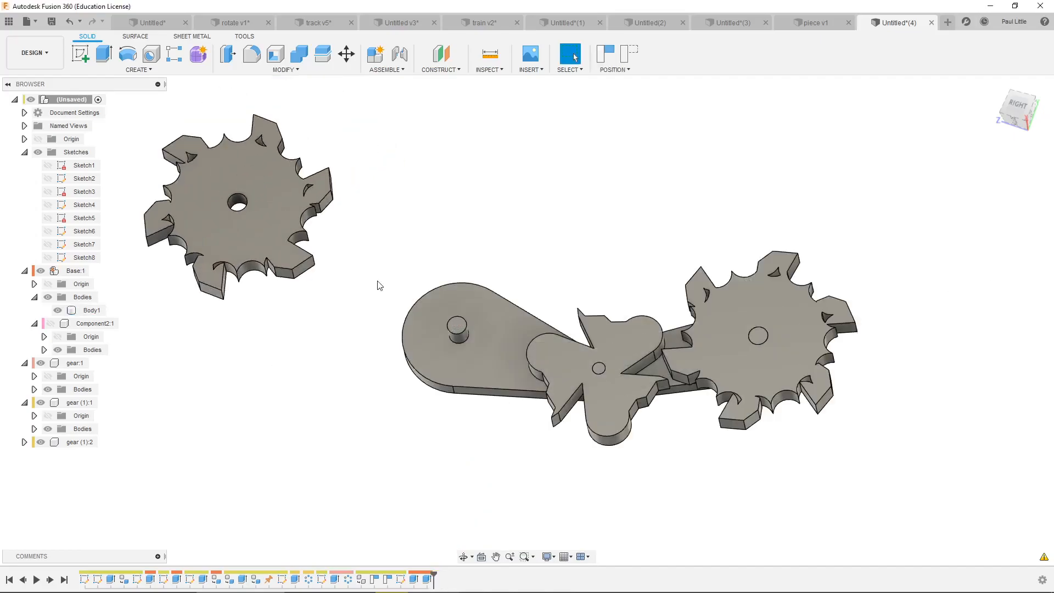
key("ctrl+z")
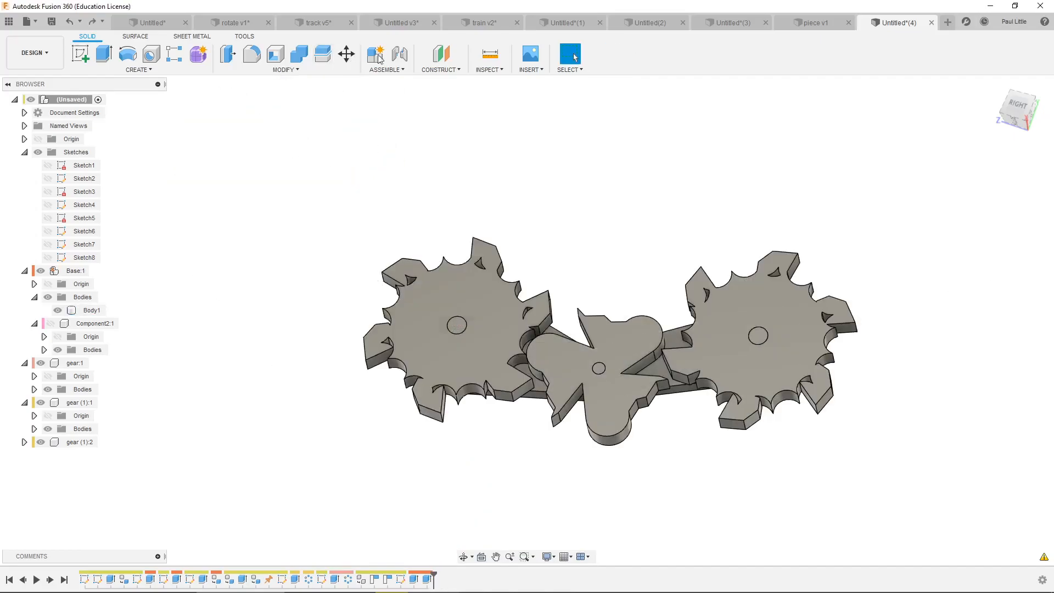
Step: Create an as-built revolute joint about the Z axis between gear (1):1 and Base:1, positioned at the centre of the gear's peg
left_click(386, 70)
left_click(395, 105)
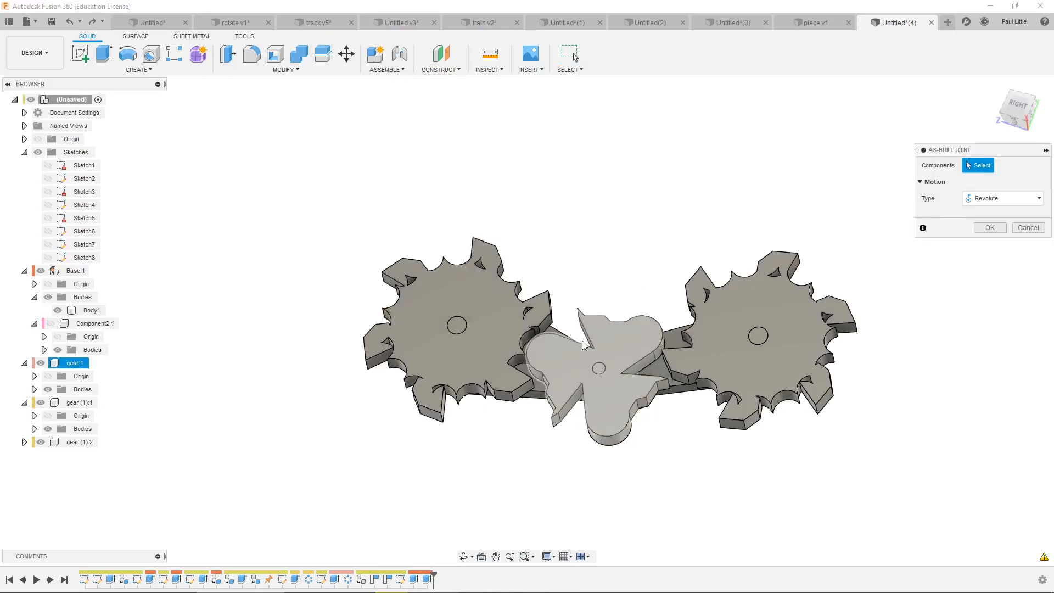
left_click(540, 405)
scroll(541, 404, "up", 3)
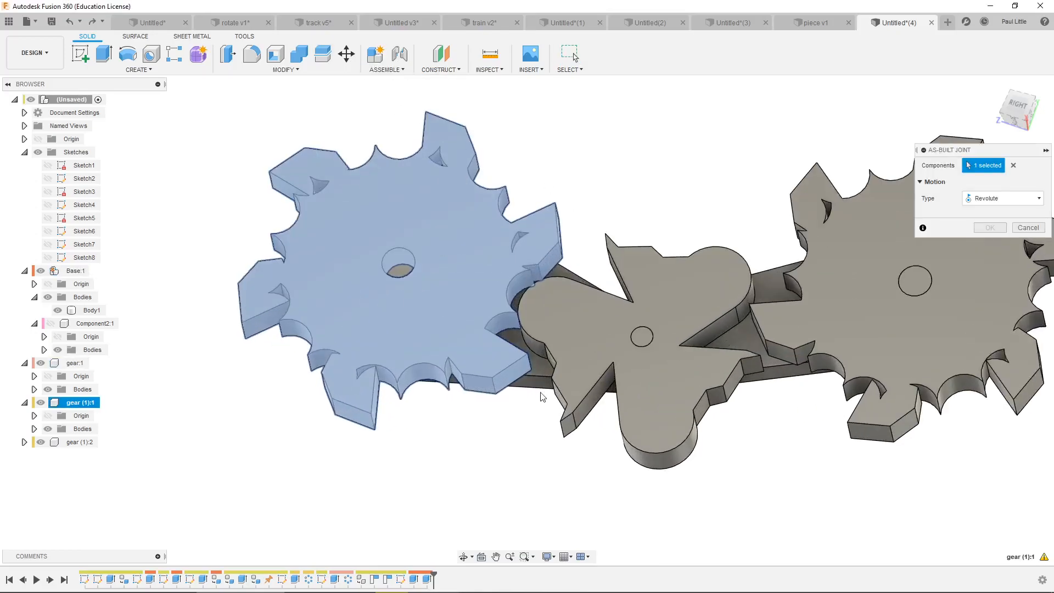
left_click(542, 385)
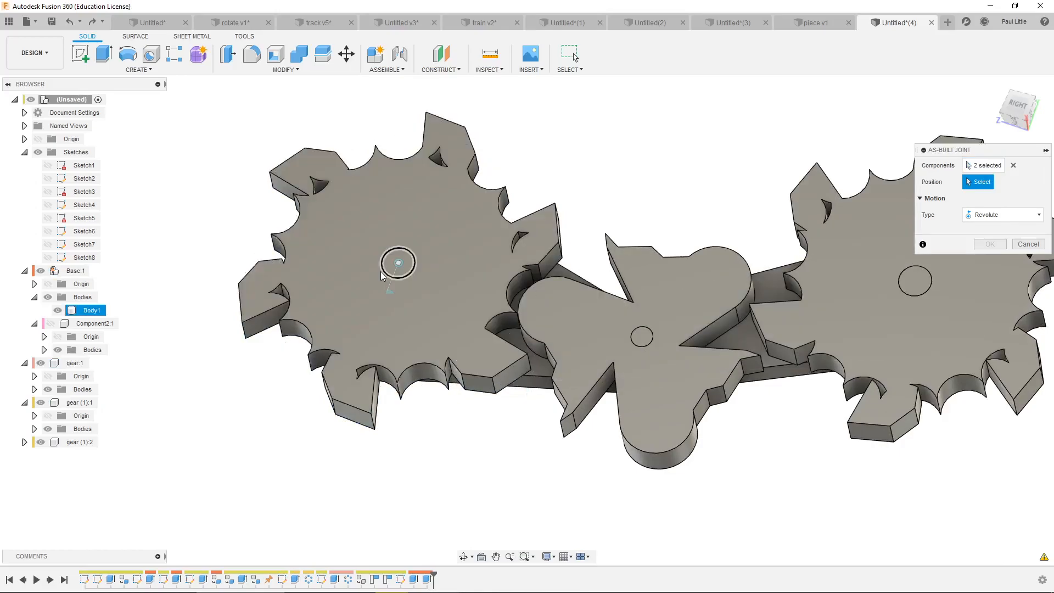
left_click(399, 264)
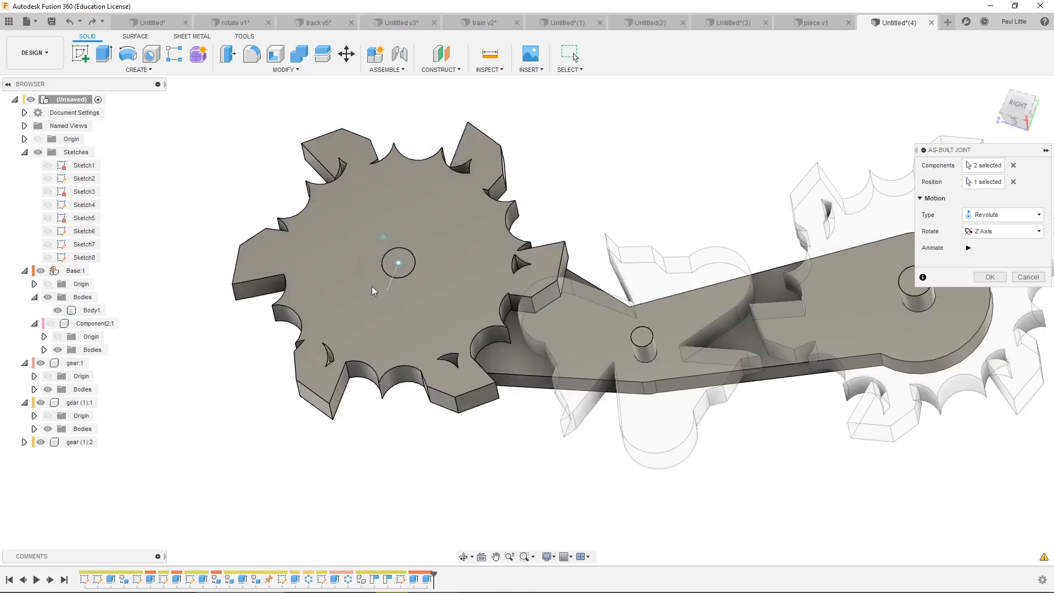
left_click(990, 277)
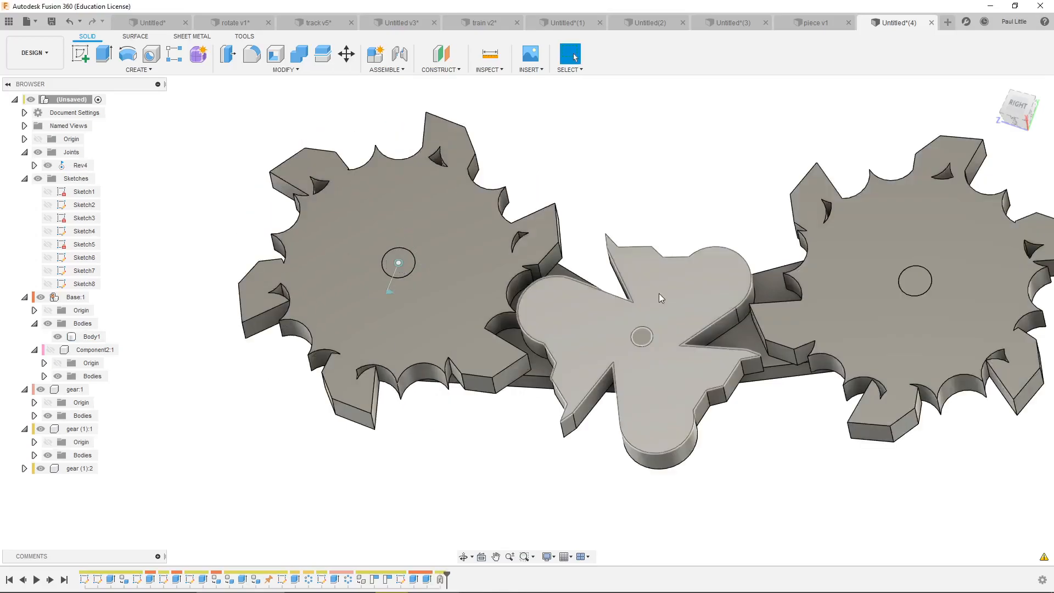
Step: Create an as-built revolute joint about the Z axis between the middle gear:1 and Base:1, positioned at the centre of the middle peg
left_click(367, 70)
left_click(390, 106)
left_click(587, 326)
left_click(535, 370)
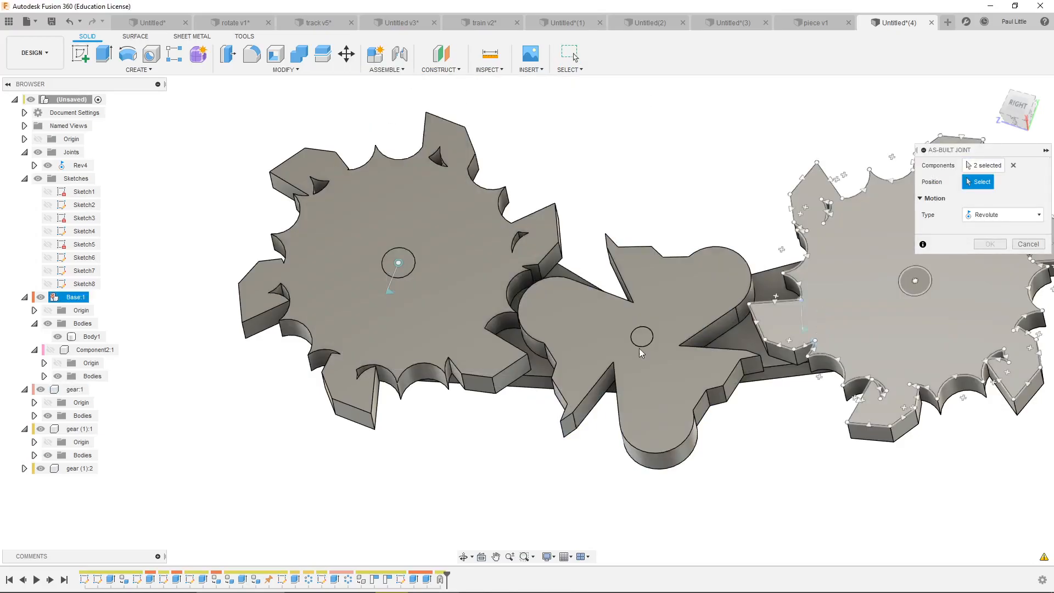
left_click(642, 336)
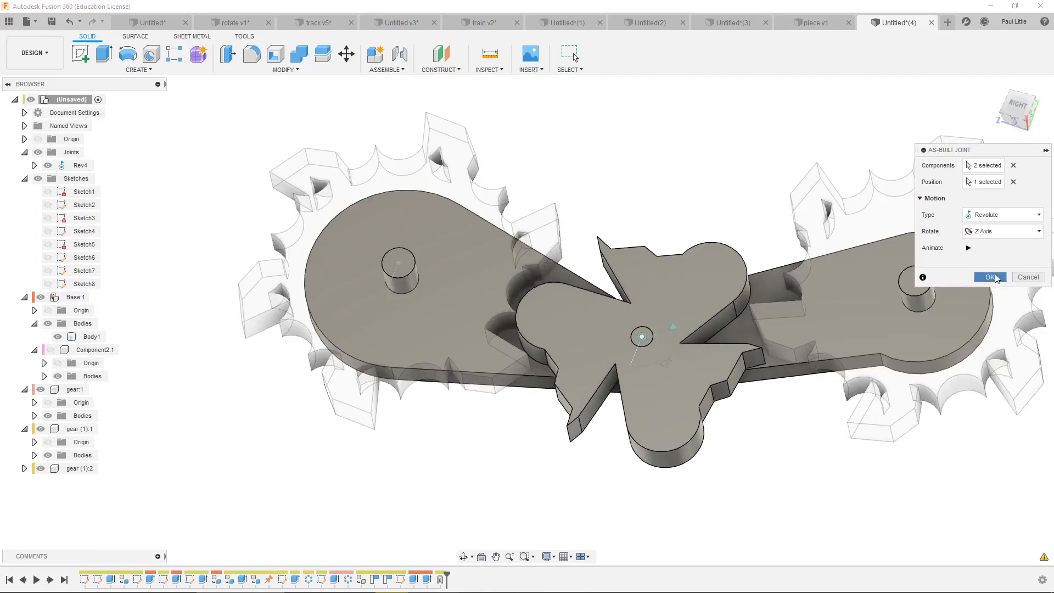
left_click(990, 276)
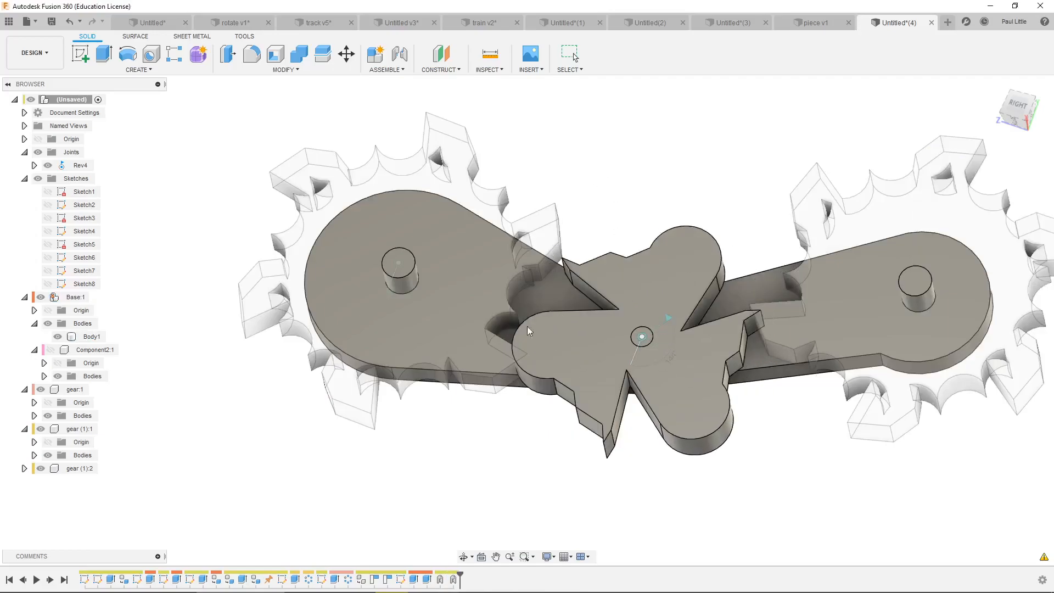
Step: Animate the model from the middle gear's joint, watch whether it drives the neighbouring gears, and end the animation
left_click(631, 364)
right_click(631, 364)
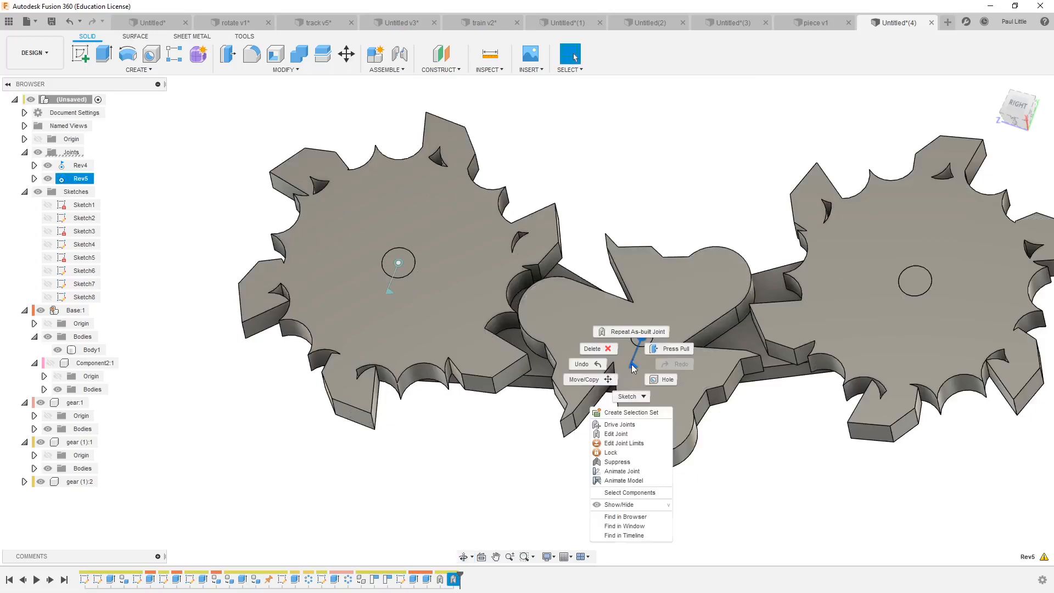
left_click(623, 481)
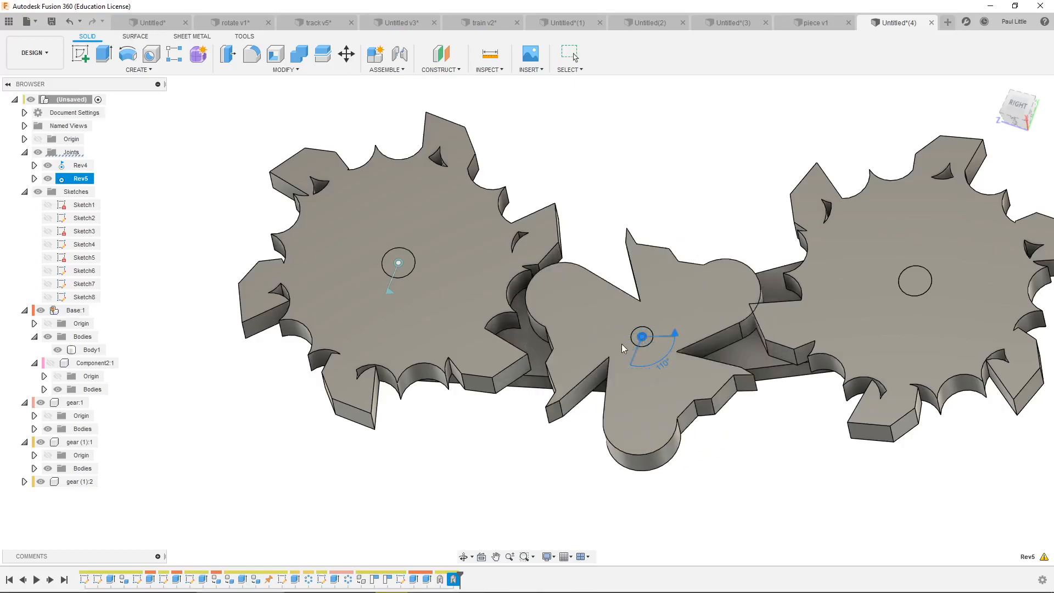
key("Escape")
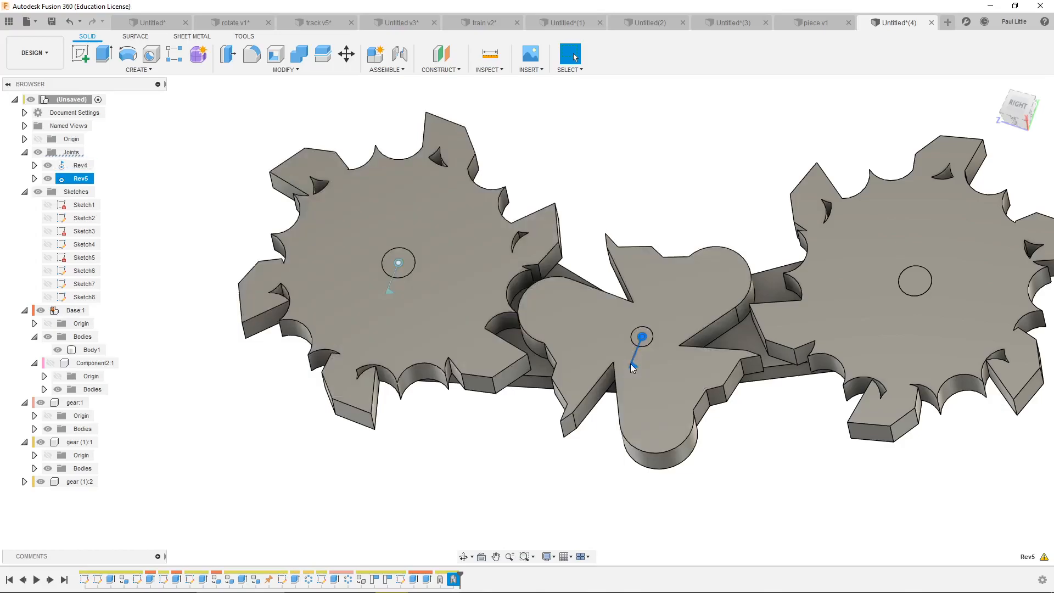
right_click(631, 367)
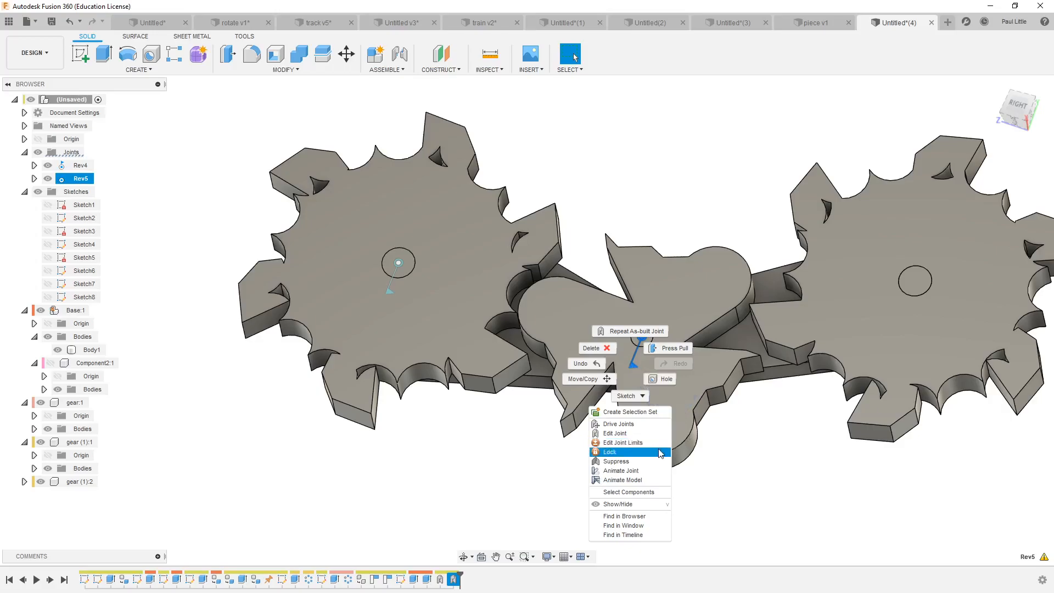
left_click(629, 156)
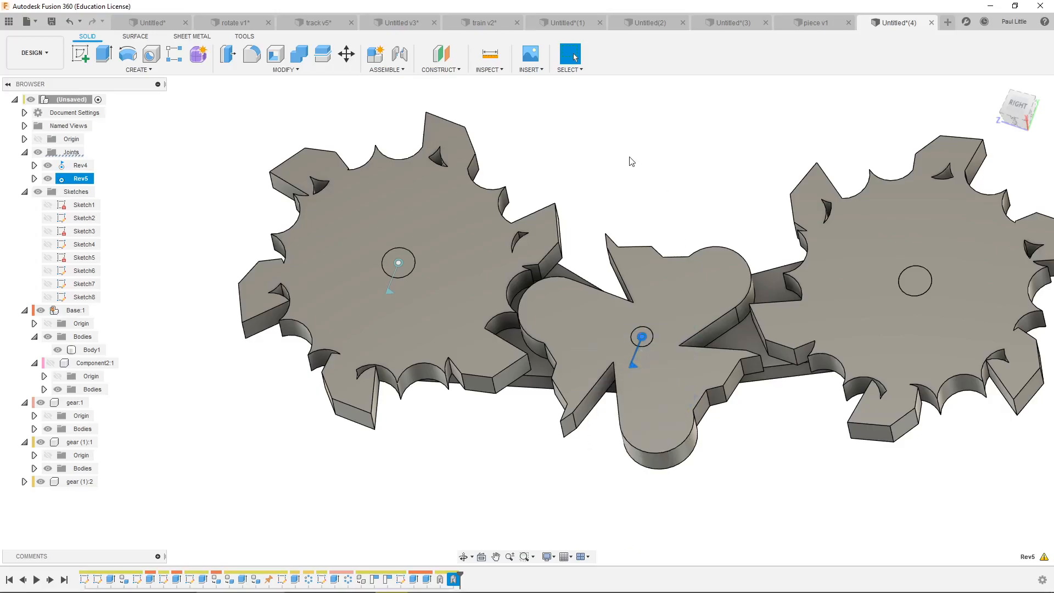
Step: Enable contact sets and create a new contact set from the bodies of gear (1):1 and the middle gear:1
left_click(377, 71)
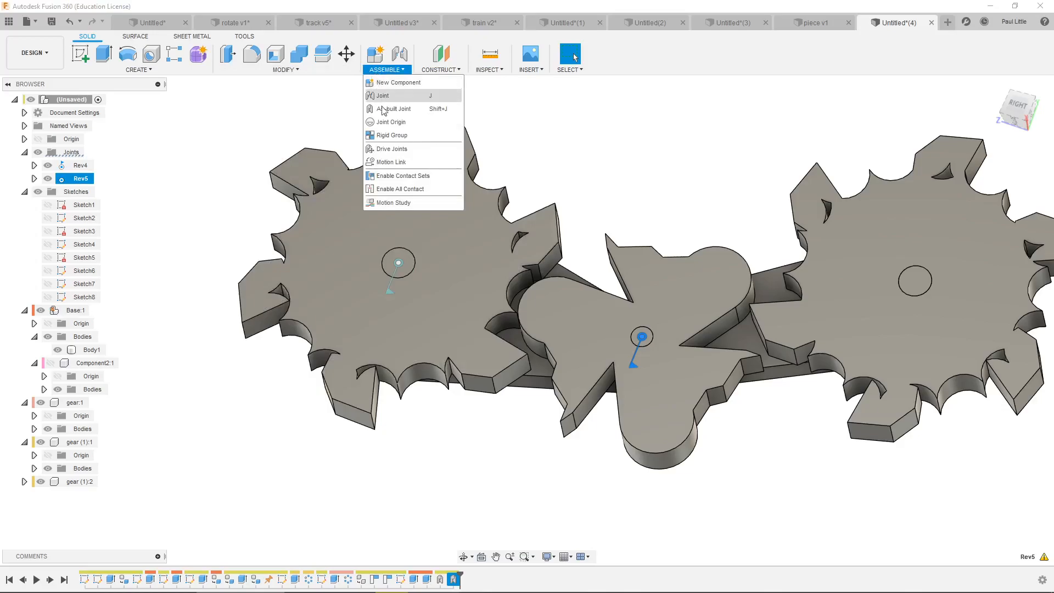
left_click(382, 176)
left_click(372, 70)
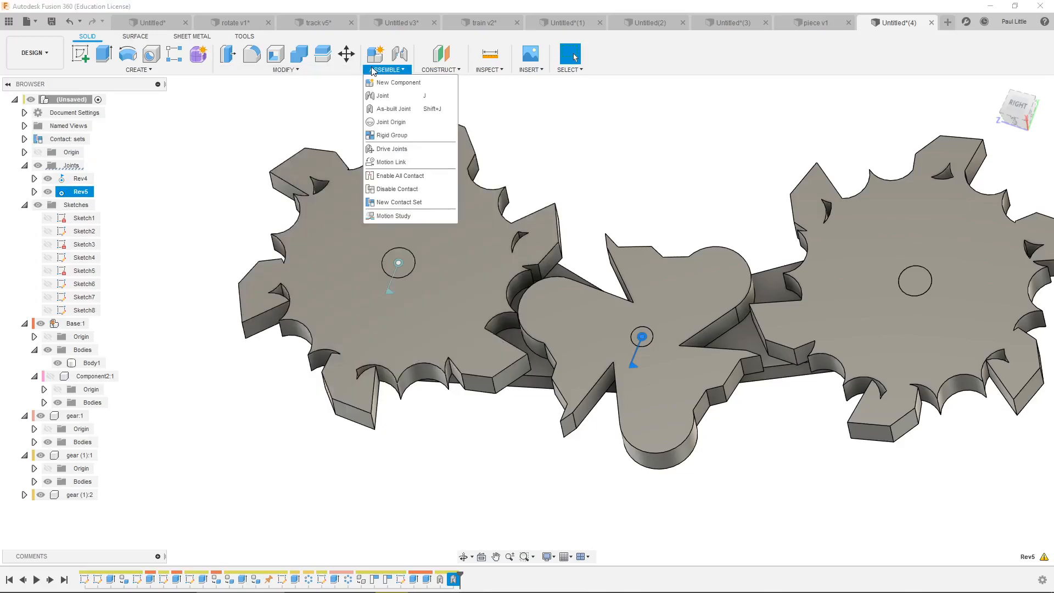
left_click(379, 202)
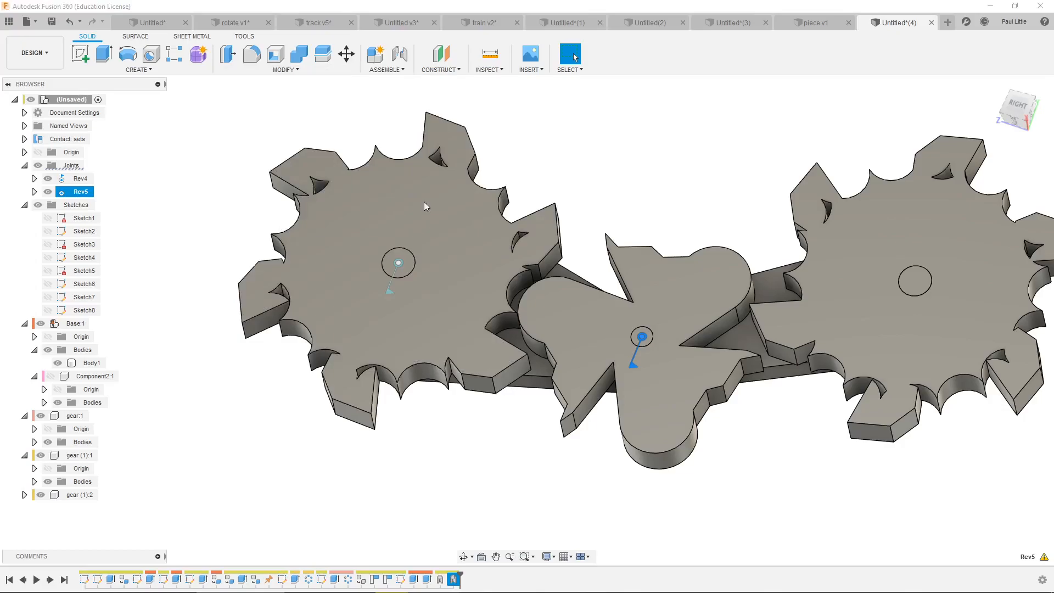
left_click(453, 214)
left_click(615, 325)
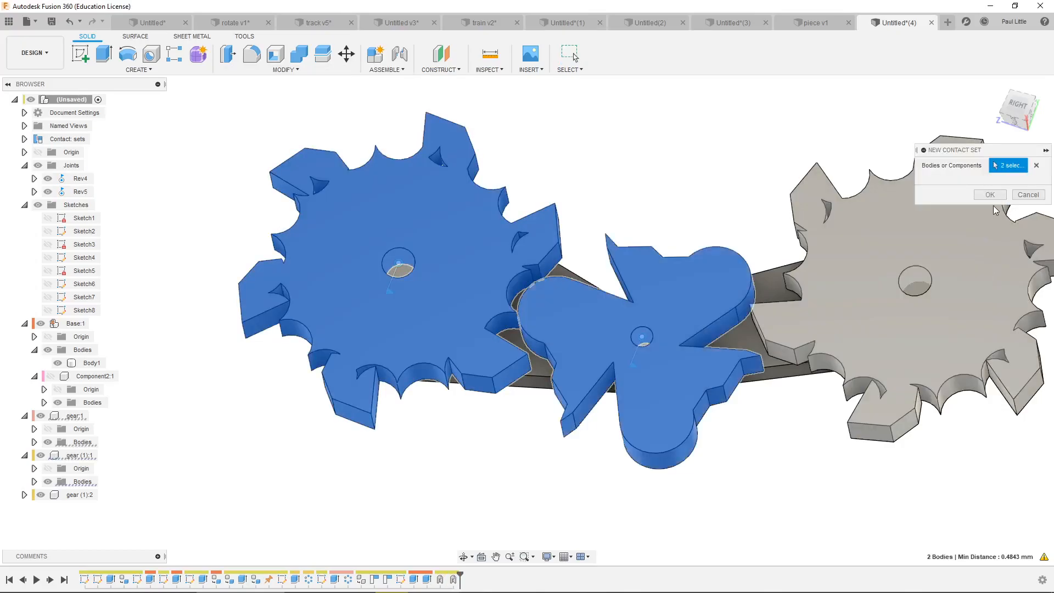
left_click(988, 196)
Step: Animate the model from the revolute joint of gear (1):1, watch how the gears move, and end the animation
left_click(387, 292)
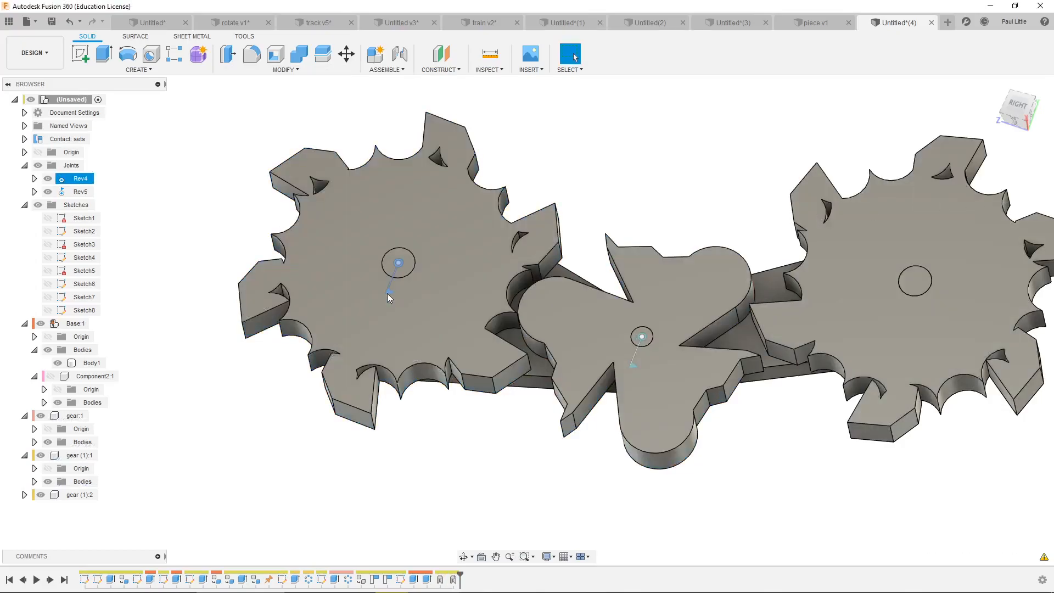
right_click(387, 293)
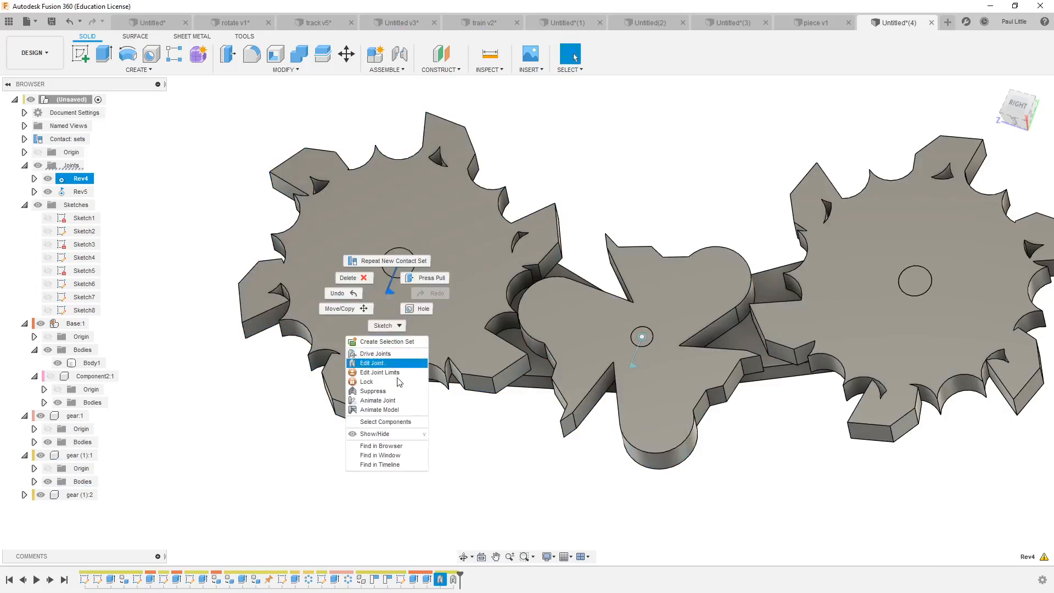
left_click(396, 411)
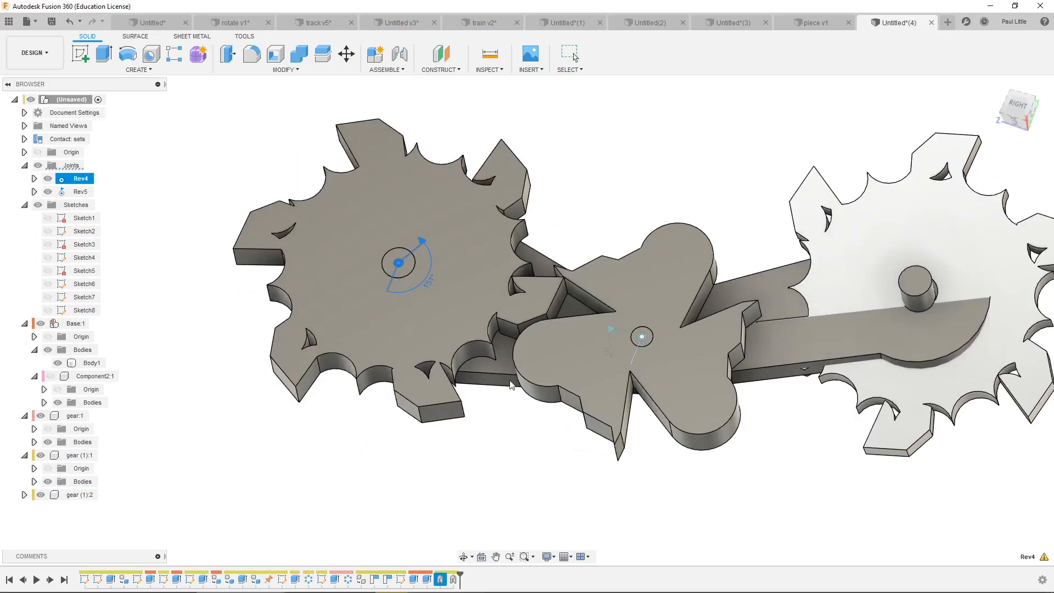
middle_click_drag(894, 437, 828, 419, "shift")
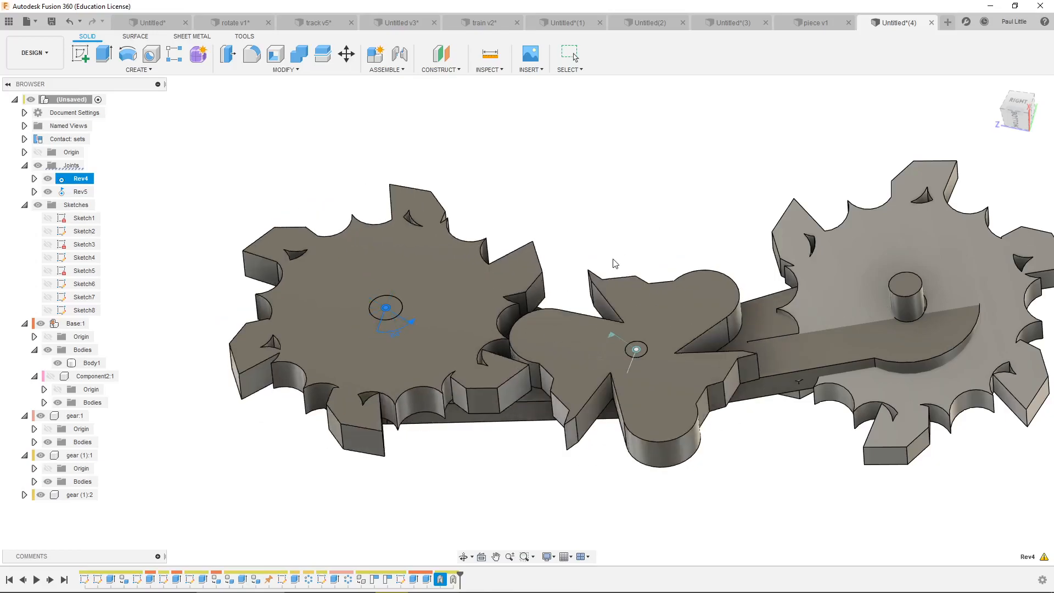
key("Escape")
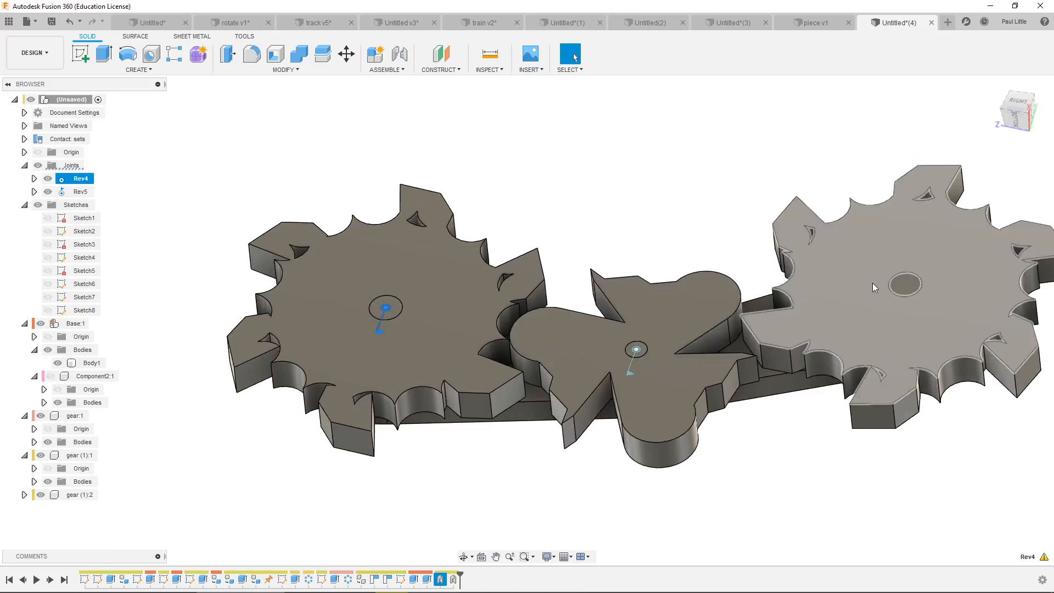
Step: Move the unjointed gear (1):2 off its peg, bring it against the other gears to test contact, and place it beyond gear (1):1
left_click_drag(761, 332, 808, 284)
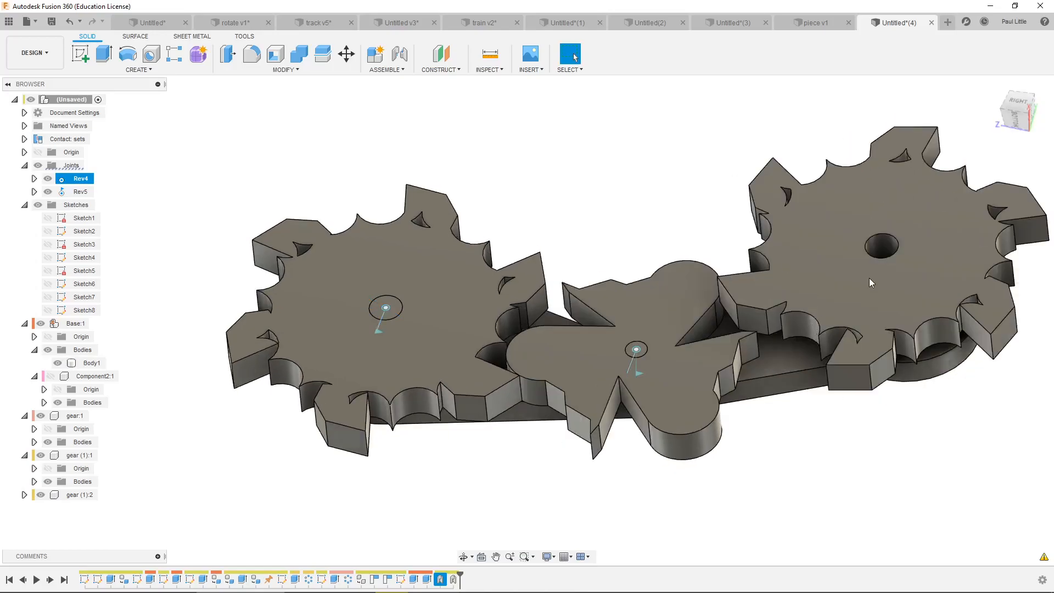
left_click_drag(761, 308, 729, 308)
left_click_drag(695, 276, 198, 298)
middle_click_drag(199, 294, 208, 256, "shift")
left_click_drag(212, 227, 218, 341)
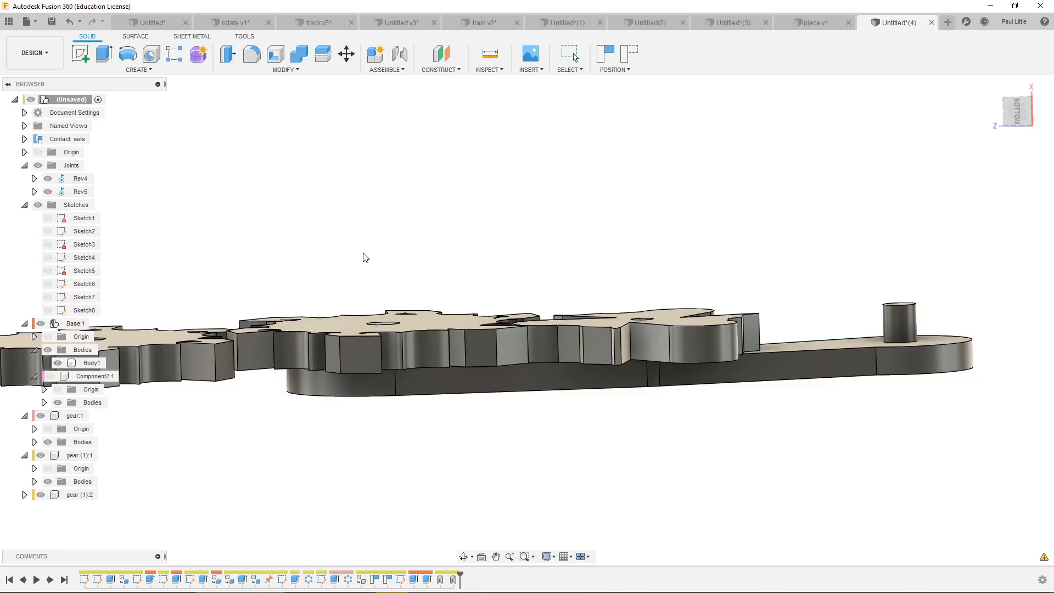
middle_click_drag(365, 257, 350, 231, "shift")
left_click(350, 232)
left_click(247, 448)
left_click_drag(235, 437, 284, 278)
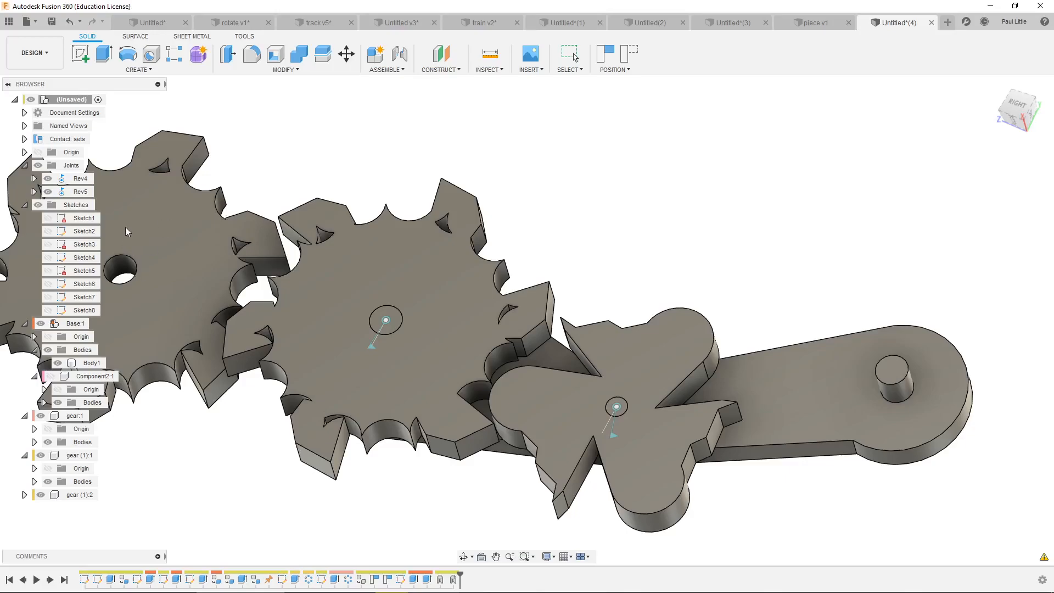
left_click_drag(239, 221, 337, 167)
left_click_drag(324, 173, 234, 373)
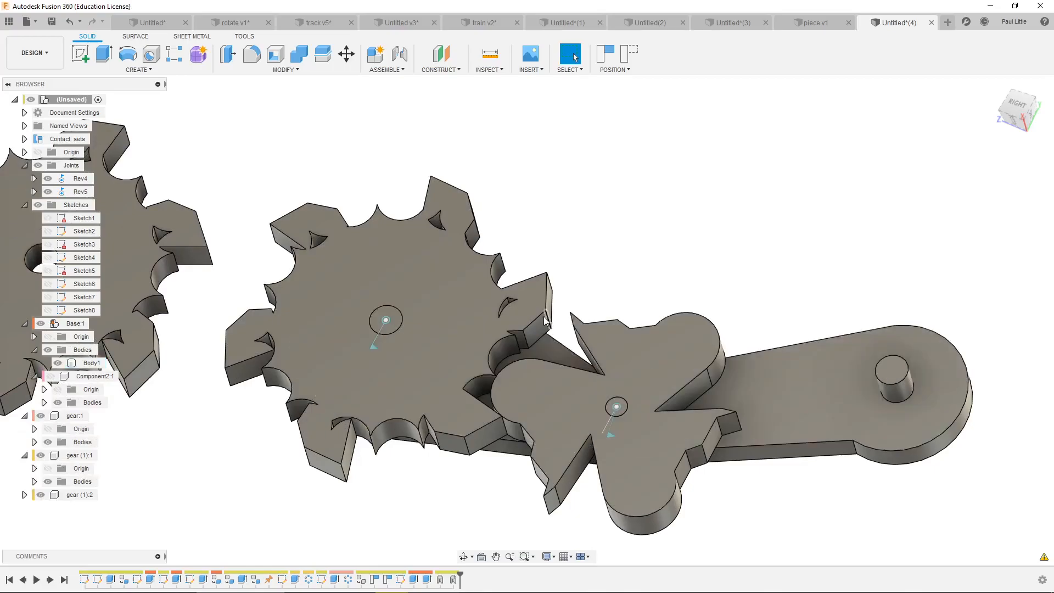
Step: Rotate gear (1):1 by hand against the middle gear to test their contact, and revert all components to their original positions
mouse_move(531, 336)
left_mouse_down()
mouse_move(486, 376)
mouse_move(519, 332)
left_mouse_up()
left_click_drag(534, 377, 567, 250)
left_click_drag(509, 419, 591, 392)
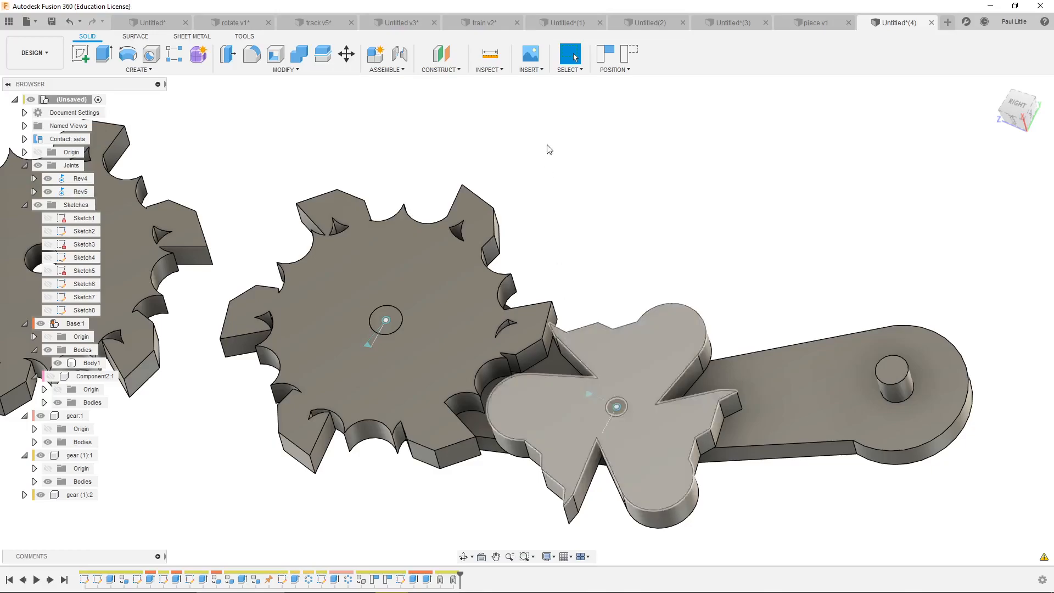
left_click(629, 53)
Step: Animate the model from the middle gear's revolute joint, watch its contact with the neighbouring gears, and end the animation
left_click(604, 434)
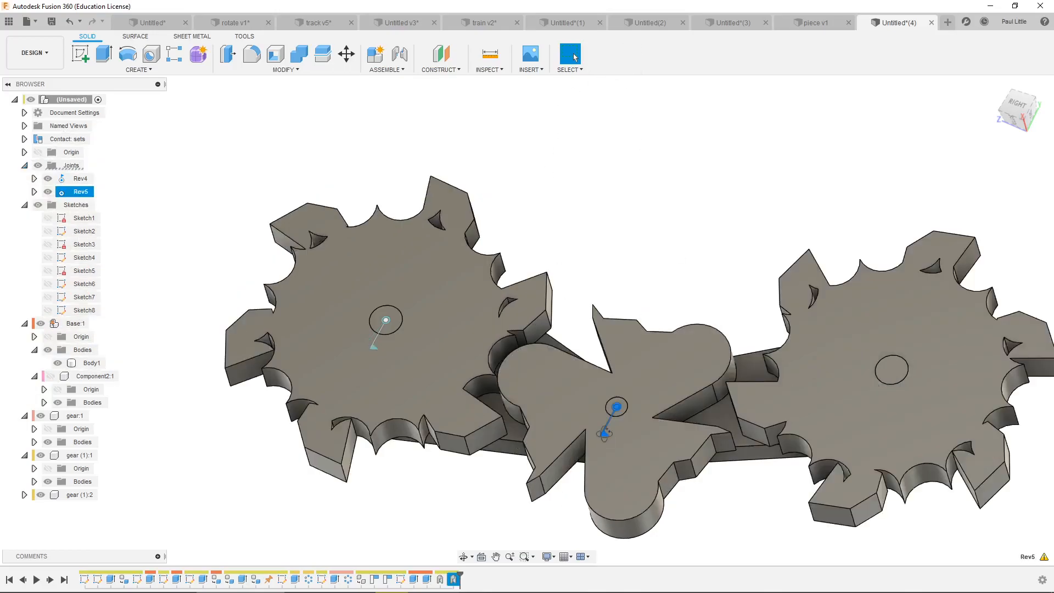
middle_click_drag(606, 429, 606, 430, "shift")
right_click(604, 437)
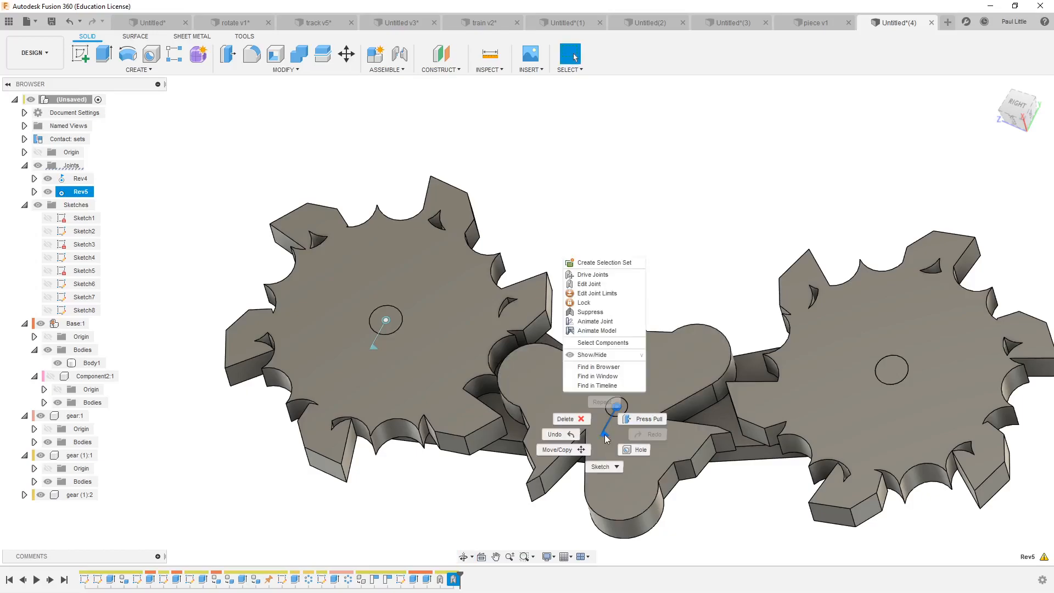
left_click(585, 331)
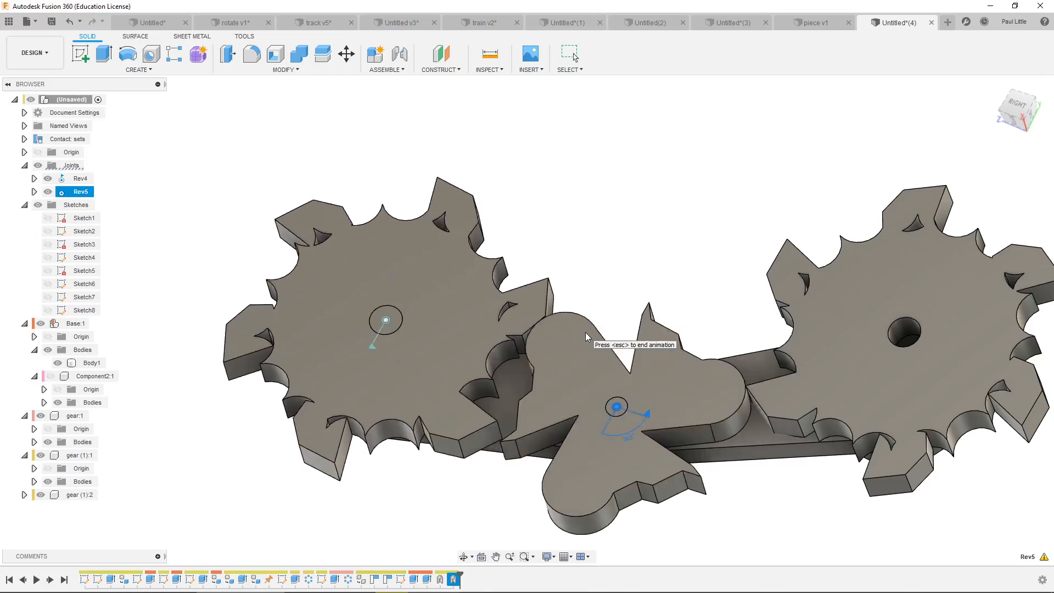
key("Escape")
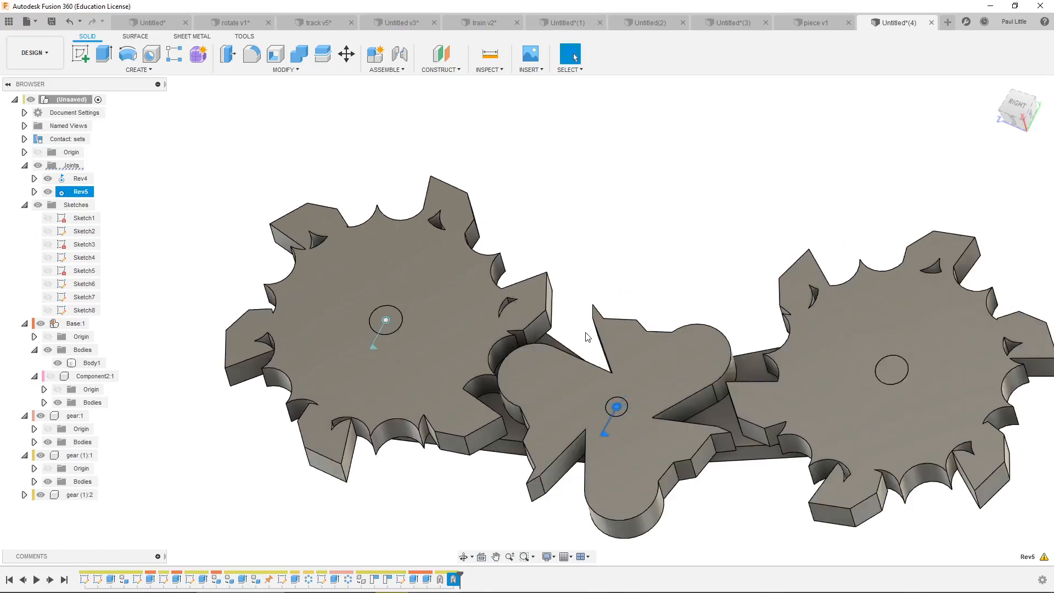
Step: Animate the model from the joint of gear (1):1 and watch whether it drives the middle gear
left_click(374, 344)
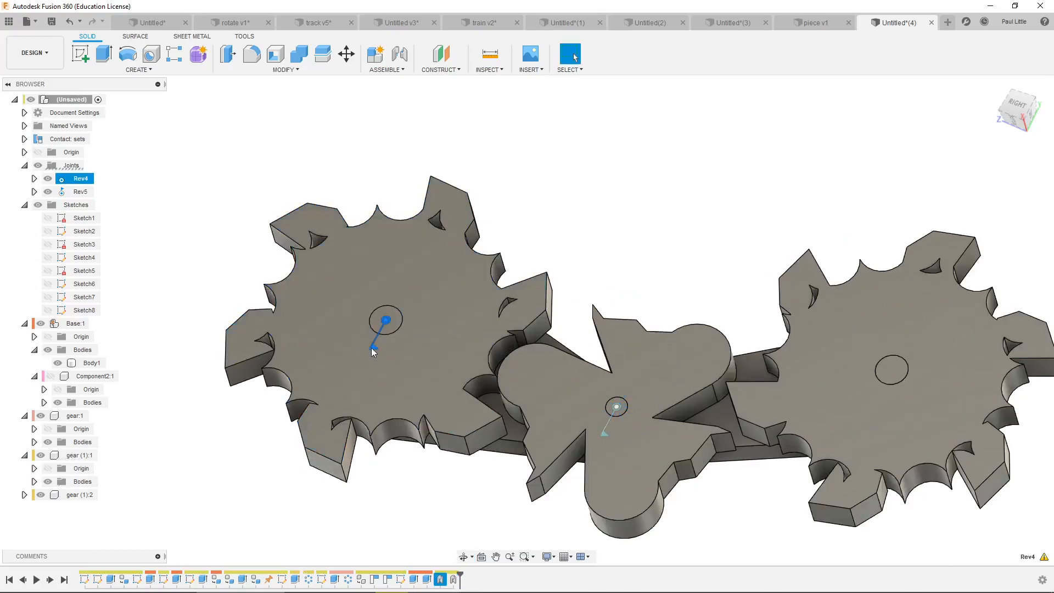
right_click(371, 348)
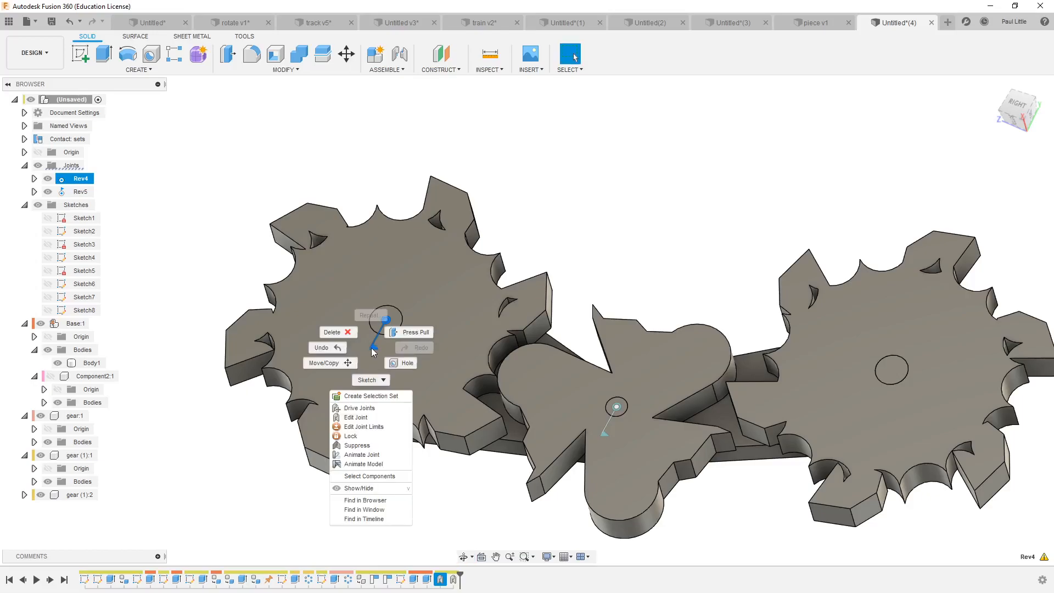
left_click(363, 464)
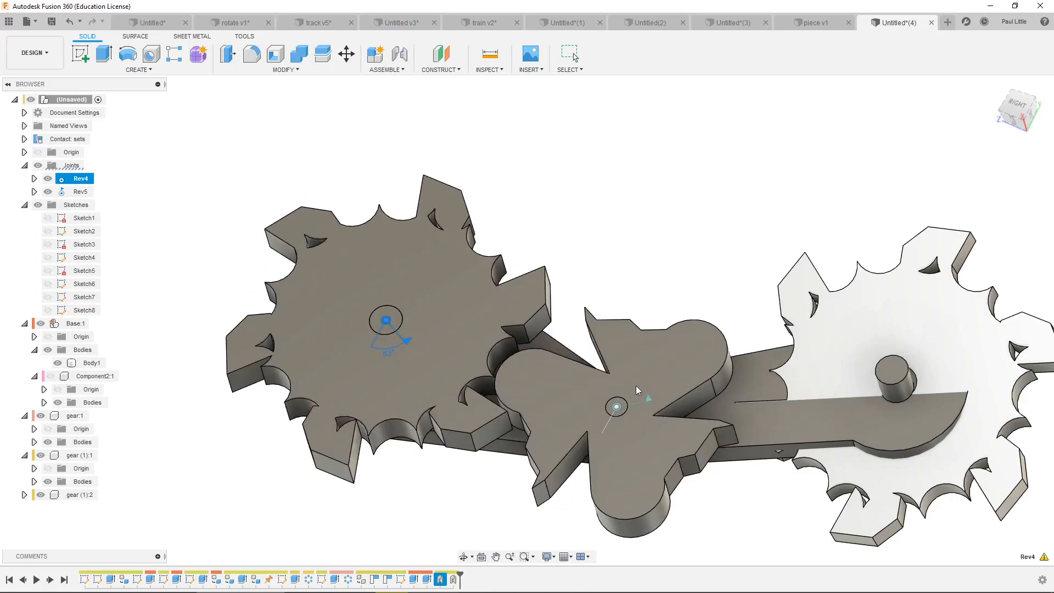
Step: Replay the model animation from the middle gear's joint to compare its motion, and end it
left_click(603, 432)
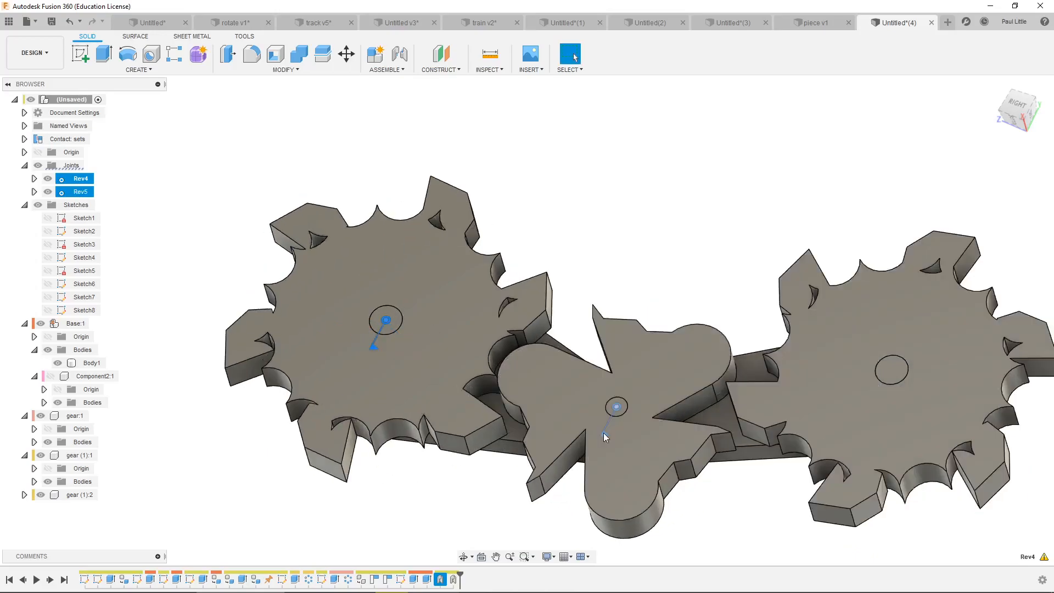
right_click(604, 432)
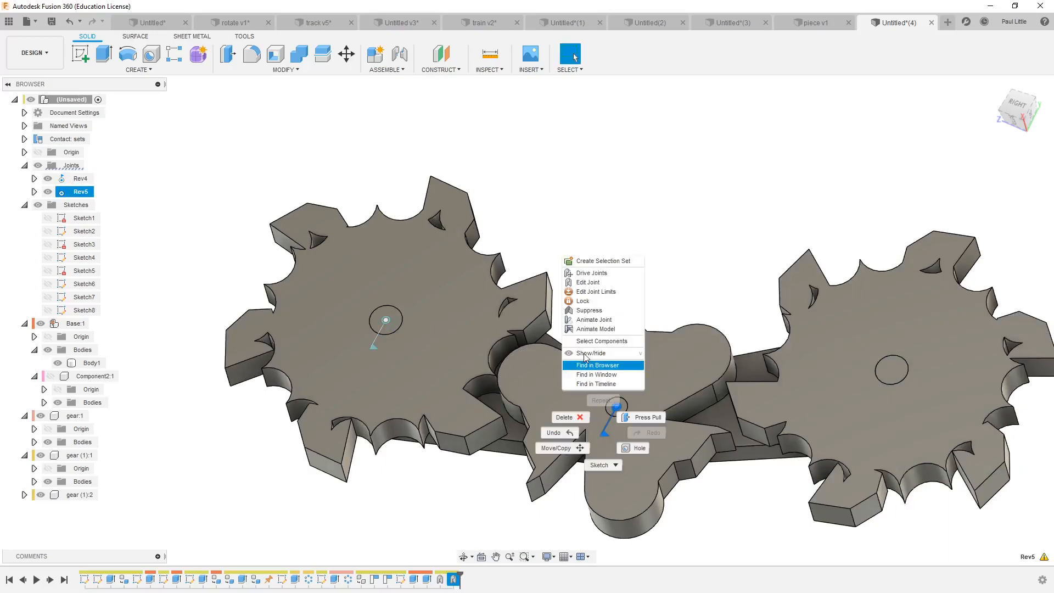
left_click(591, 335)
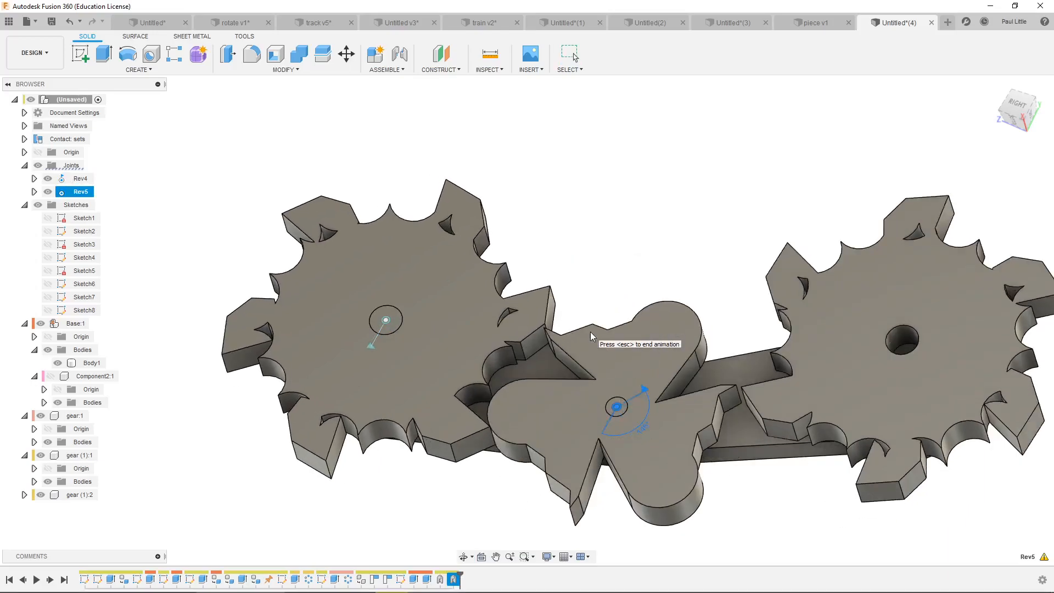
key("Escape")
Step: Rotate the jointed gears by hand to test how they push each other
left_click_drag(521, 469, 721, 426)
left_click_drag(754, 380, 564, 249)
scroll(680, 255, "down", 2)
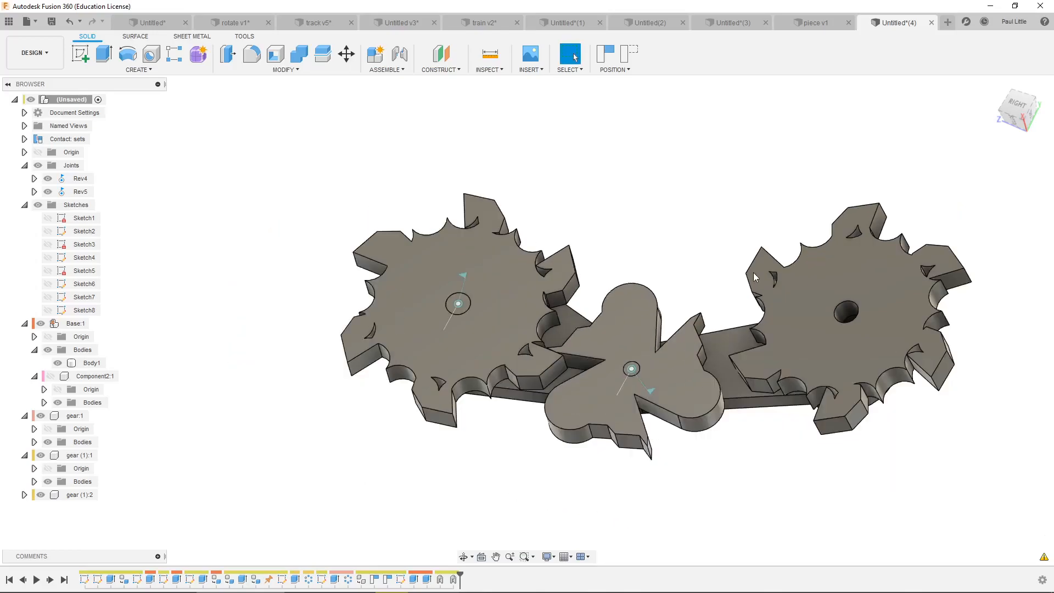
Step: Move the unjointed gear (1):2 around and beneath the middle gear to test their contact, and revert the component positions
scroll(753, 272, "up", 1)
left_click_drag(687, 368, 607, 463)
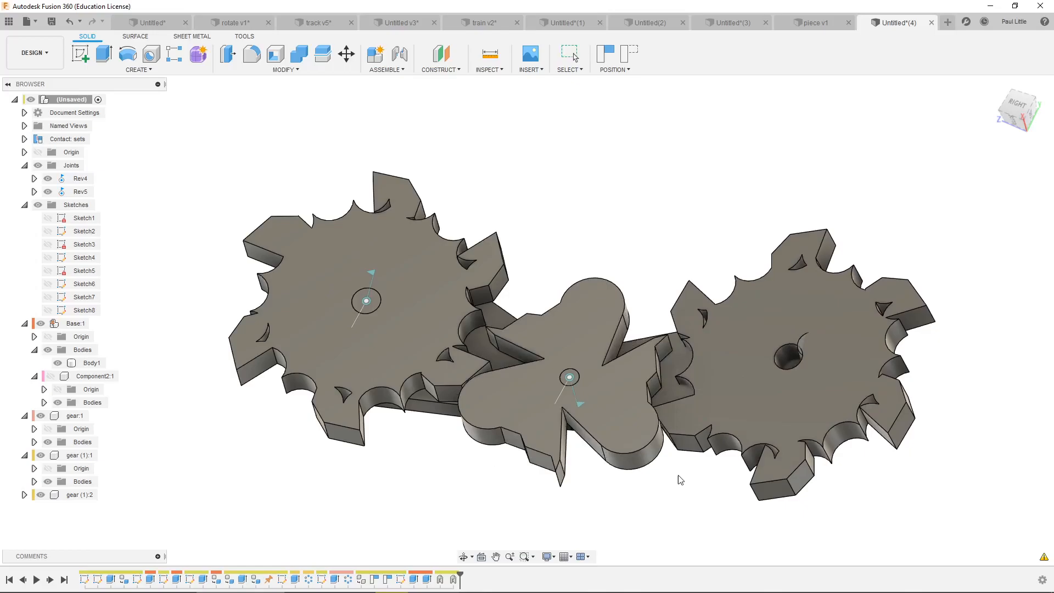
left_click_drag(591, 362, 661, 391)
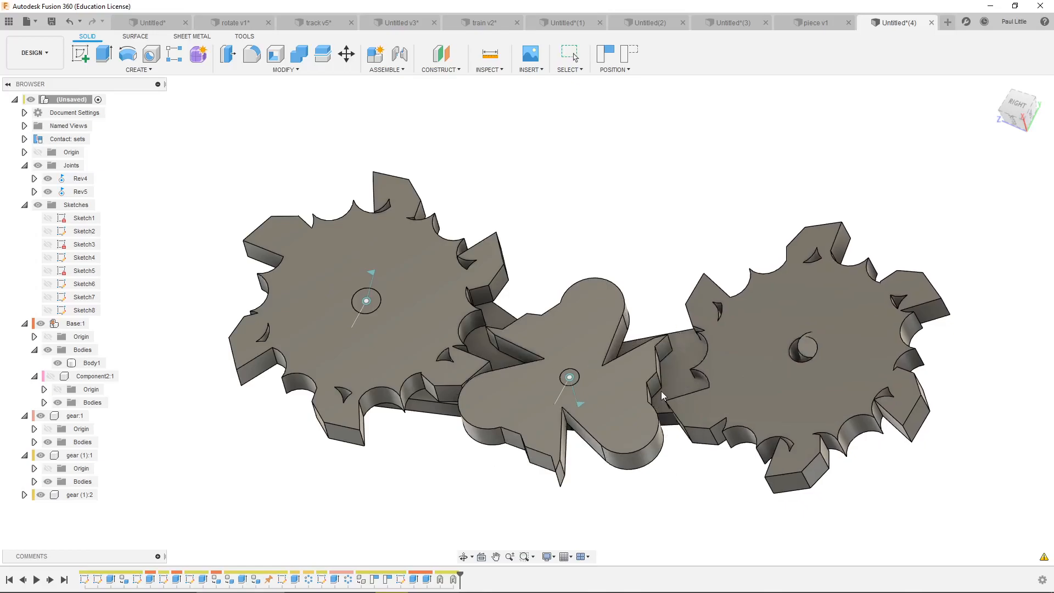
left_click_drag(597, 379, 713, 305)
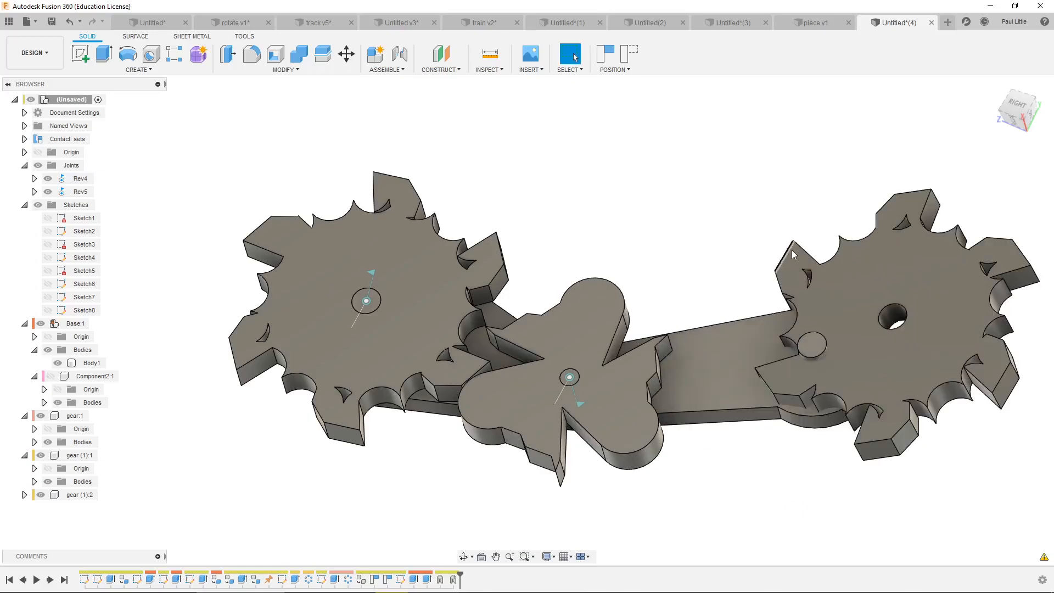
left_click_drag(795, 242, 430, 348)
left_click_drag(585, 321, 467, 239)
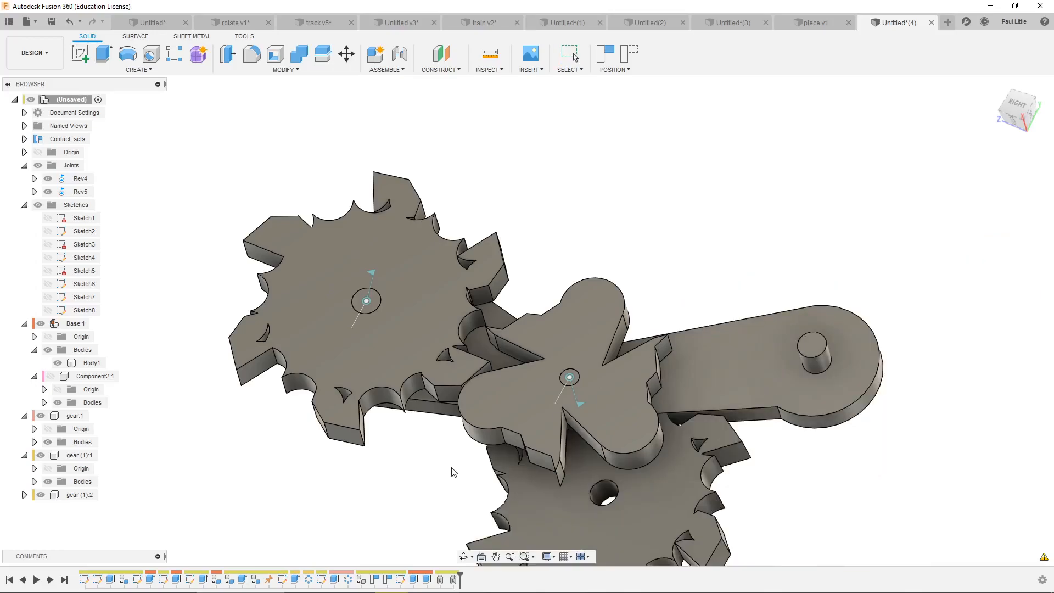
left_click_drag(502, 542, 341, 370)
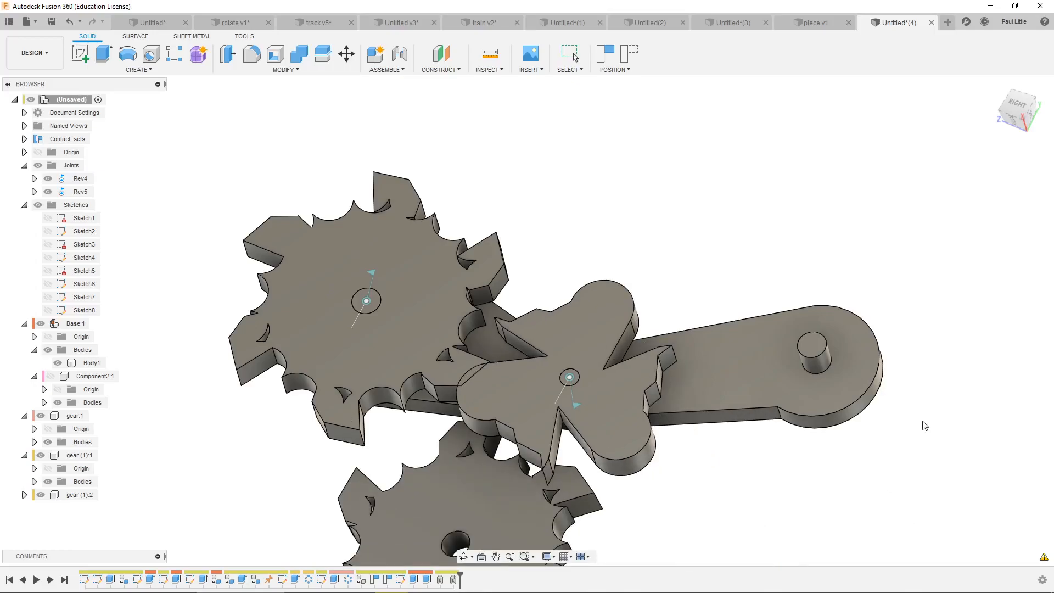
left_click(629, 54)
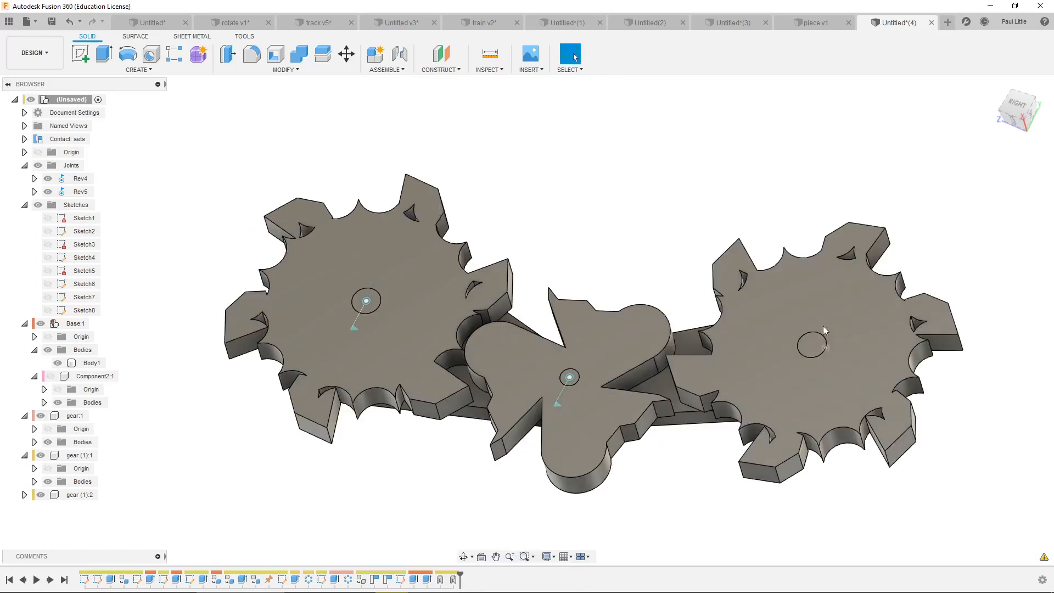
Step: Create an as-built revolute joint between gear (1):2 and Base:1, positioned at the centre of the gear's peg
left_click(383, 70)
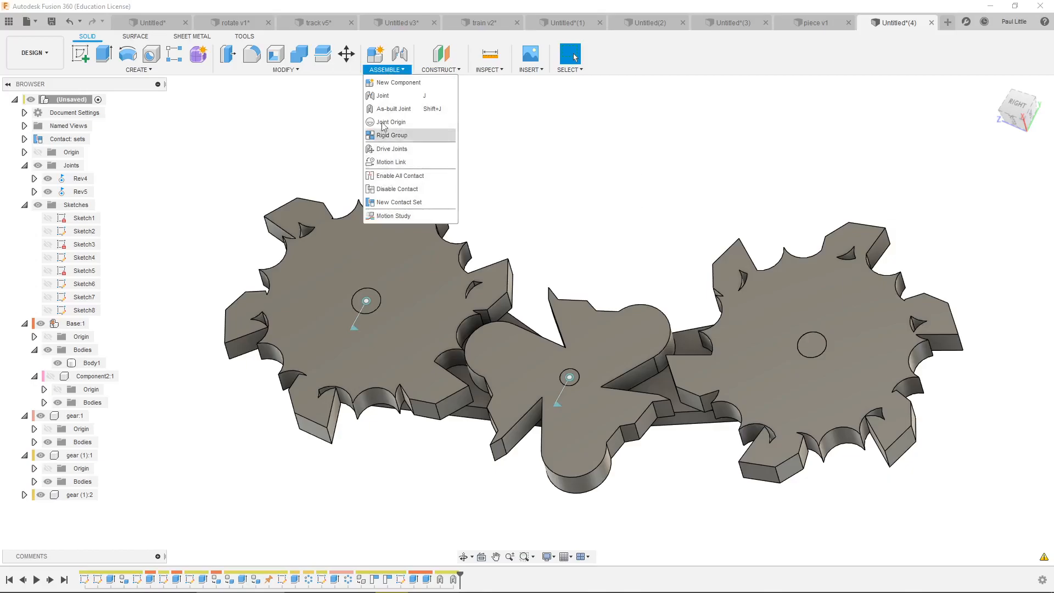
left_click(393, 109)
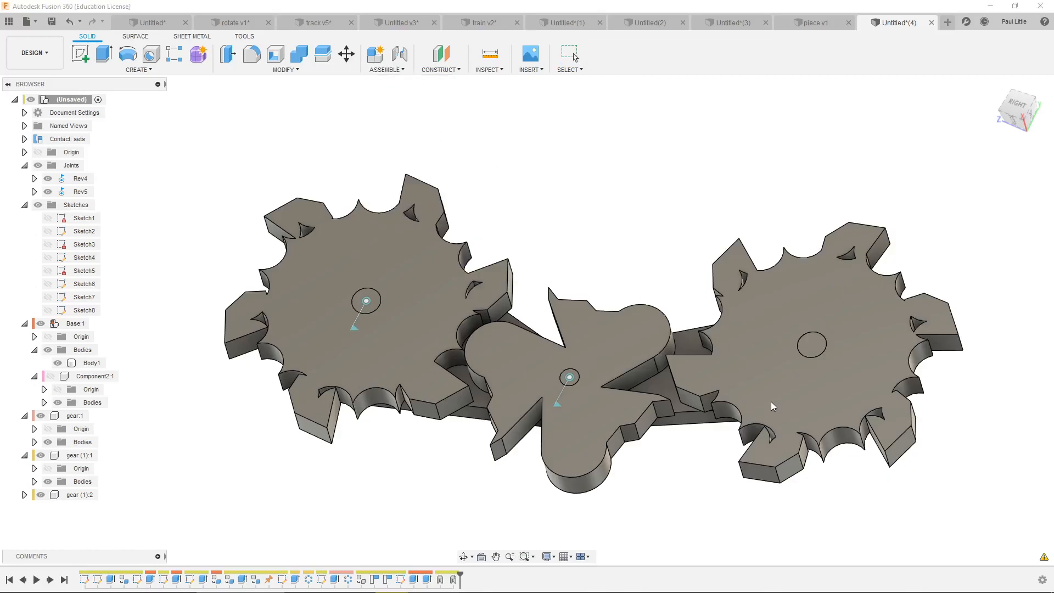
left_click(772, 387)
left_click(680, 422)
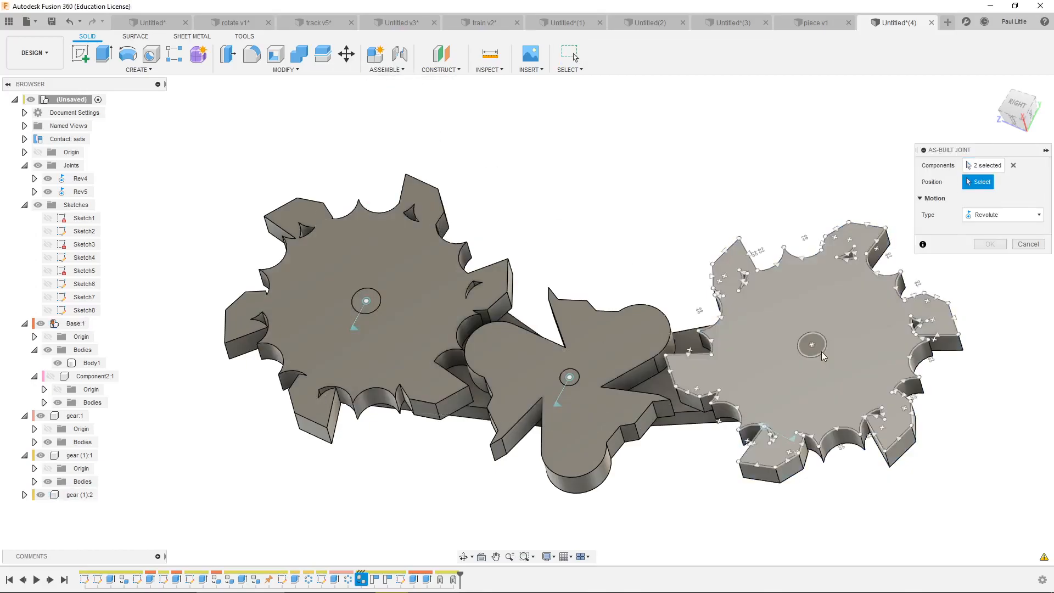
left_click(811, 344)
left_click(989, 276)
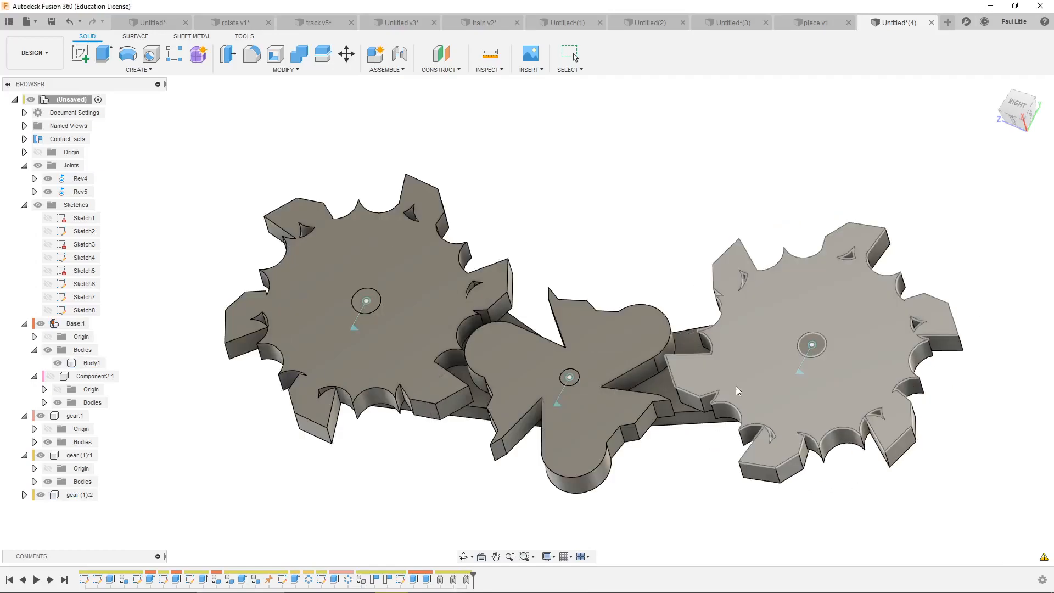
Step: Rotate gear (1):2 and gear (1):1 by hand to test the three-gear motion, and revert the component positions
left_click_drag(669, 367, 695, 268)
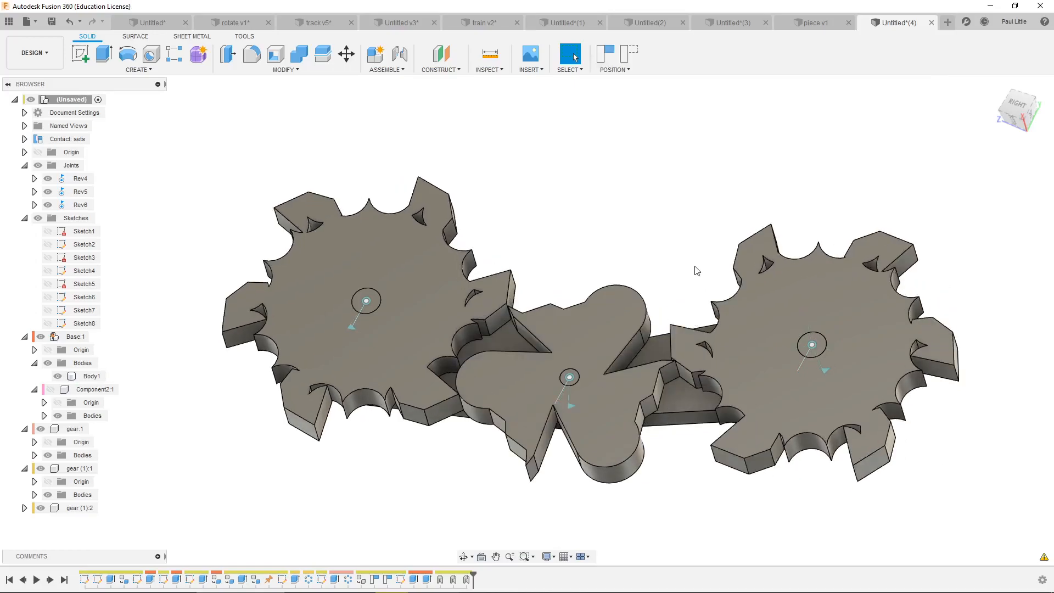
left_click_drag(616, 230, 296, 398)
left_click_drag(321, 431, 495, 207)
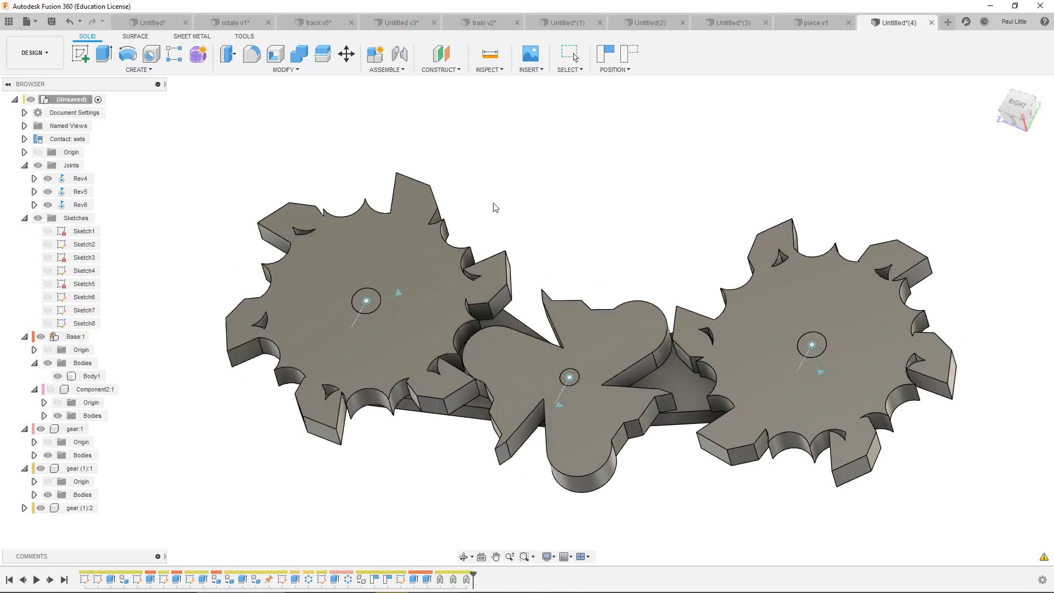
left_click_drag(451, 167, 290, 171)
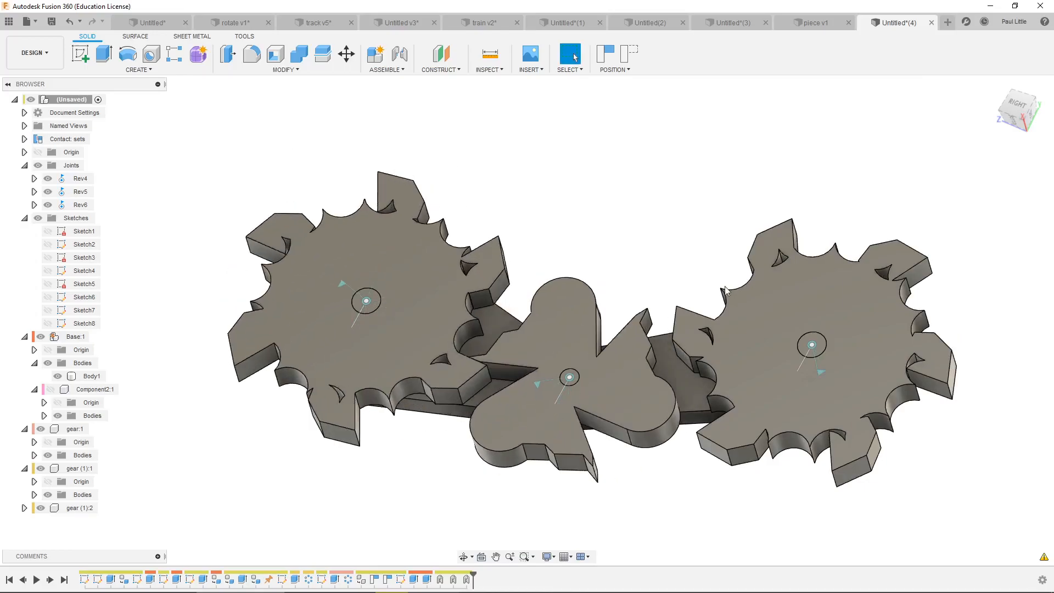
left_click(624, 57)
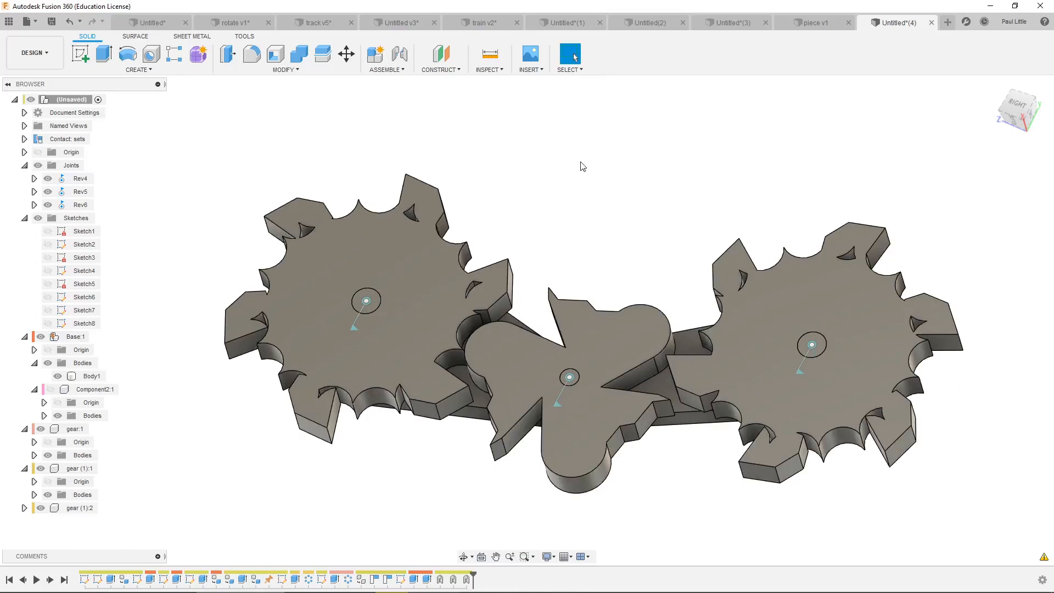
Step: Repeatedly turn gear (1):1 by hand to examine how its teeth engage the middle gear, and revert the component positions
middle_click_drag(611, 240, 601, 276, "shift")
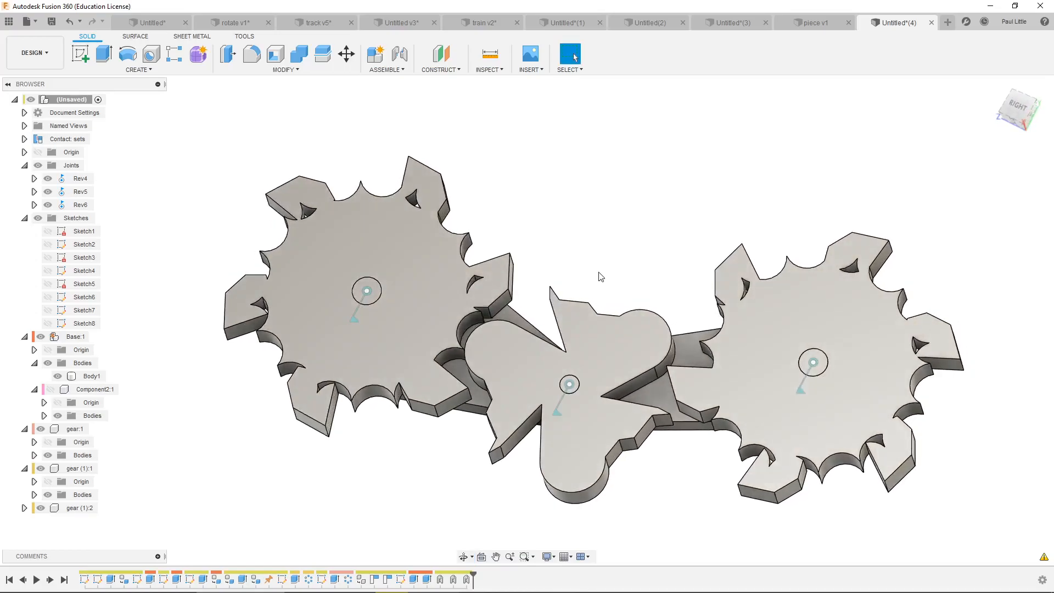
left_click_drag(465, 393, 508, 269)
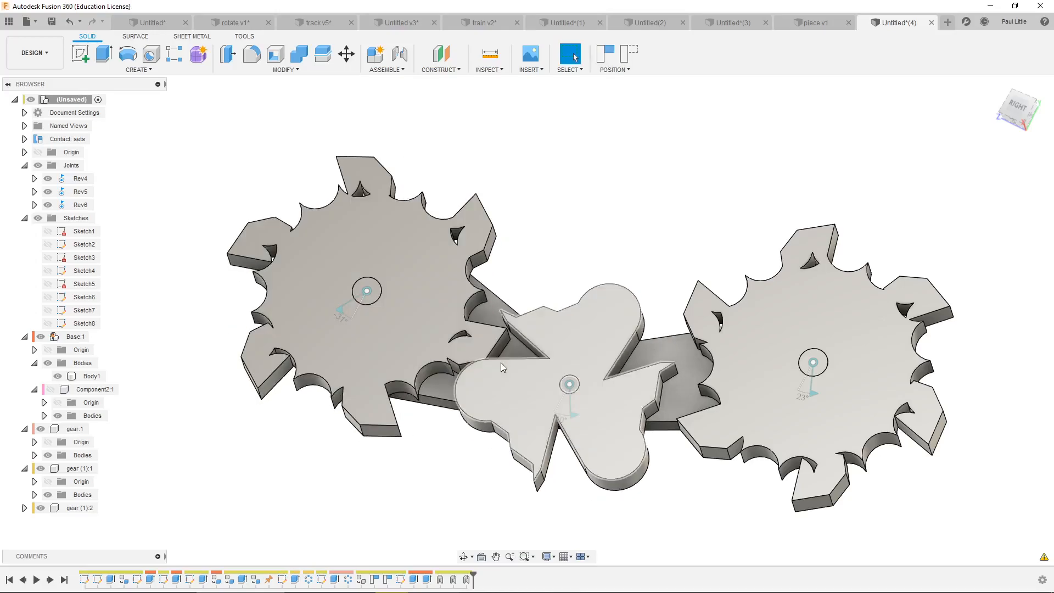
left_click_drag(506, 331, 500, 241)
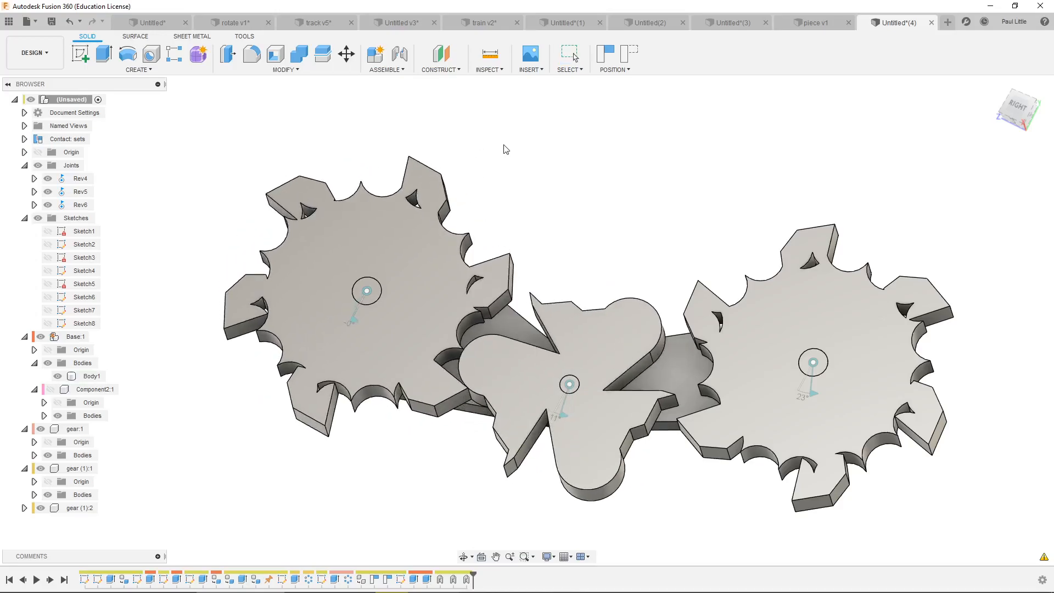
left_click_drag(505, 148, 509, 225)
left_click_drag(513, 265, 463, 158)
left_click_drag(434, 406, 361, 130)
left_click(630, 53)
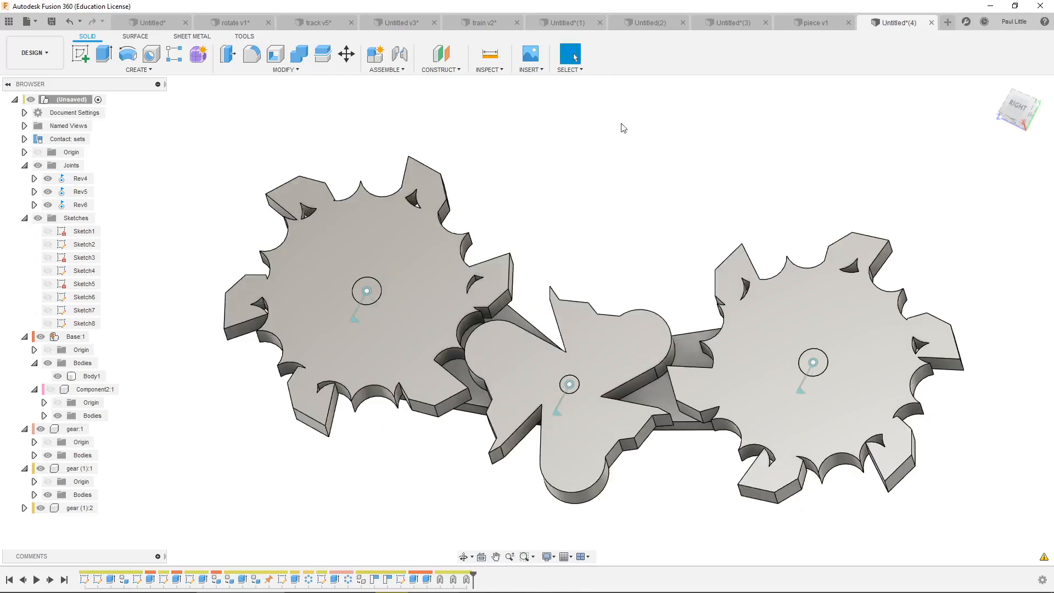